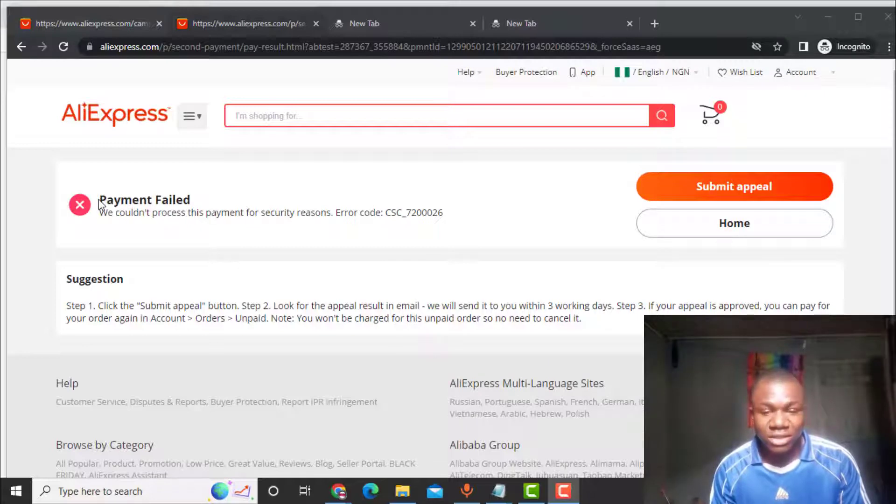
# Step: Highlight the Payment Failed heading and its security-reasons error message
pyautogui.moveTo(99, 201); pyautogui.dragTo(201, 198)
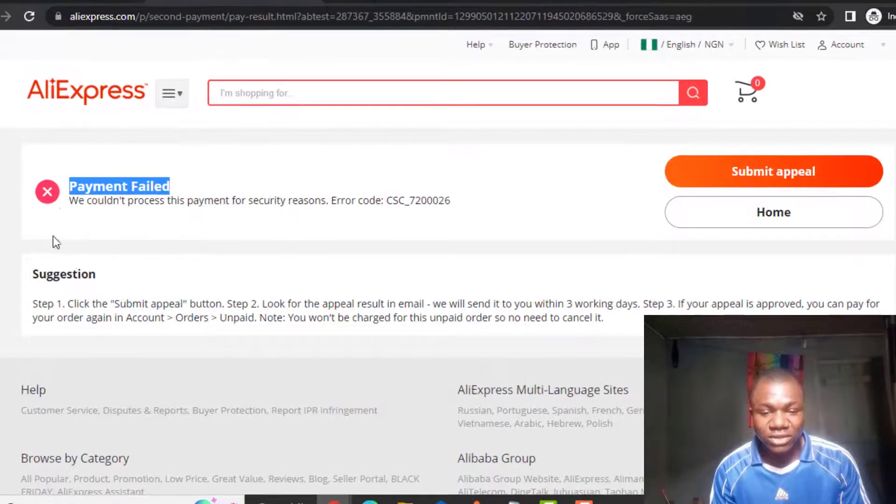
pyautogui.moveTo(78, 206); pyautogui.dragTo(387, 206)
pyautogui.moveTo(455, 193); pyautogui.dragTo(519, 196)
pyautogui.click(519, 197)
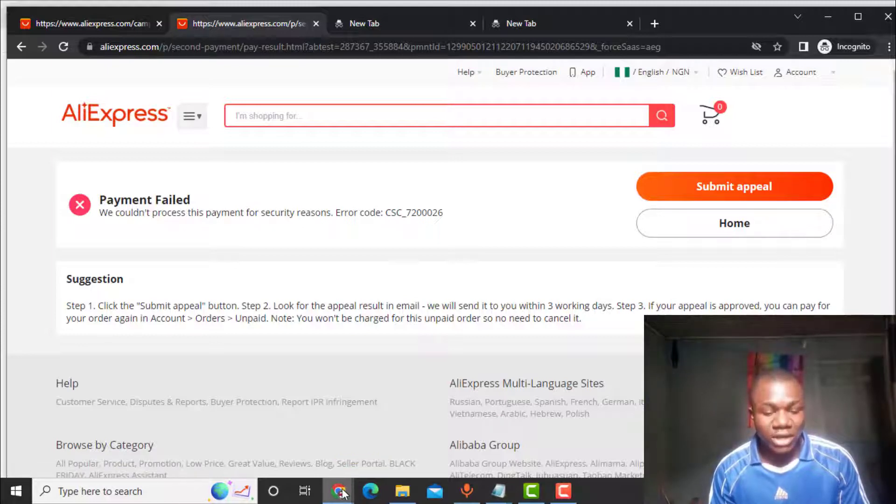
pyautogui.moveTo(340, 490)
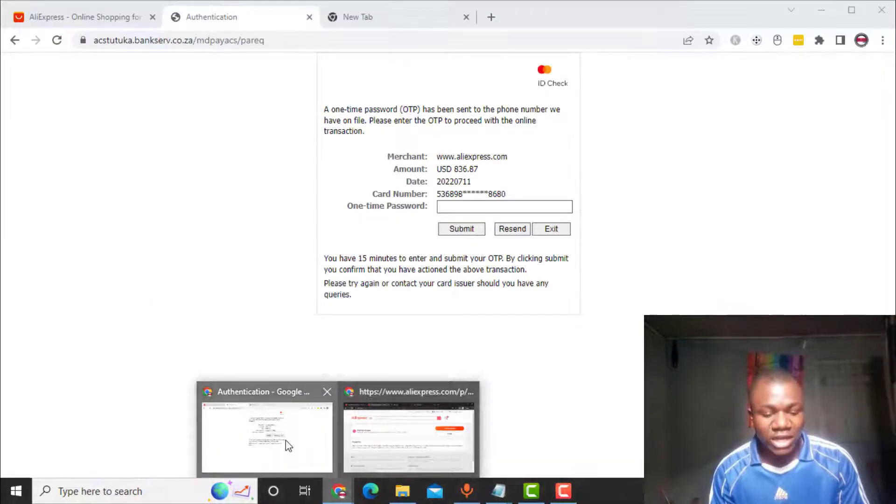
pyautogui.click(288, 446)
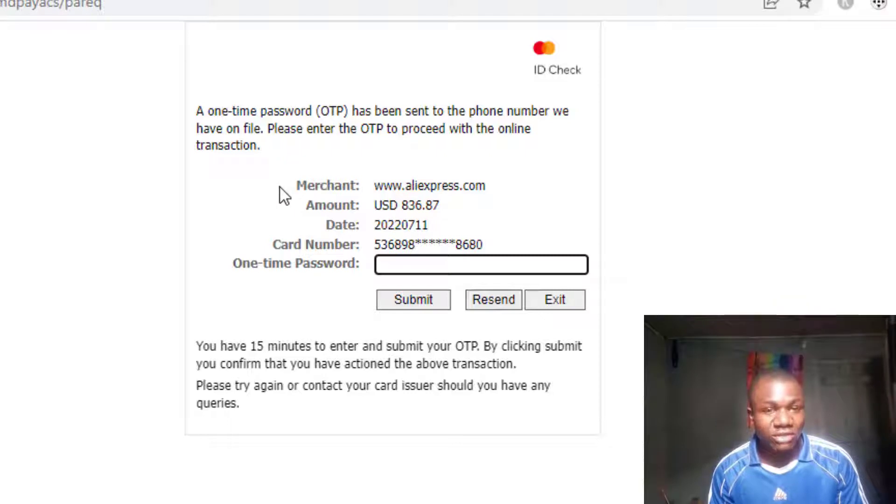
pyautogui.moveTo(276, 186); pyautogui.dragTo(486, 186)
pyautogui.click(488, 187)
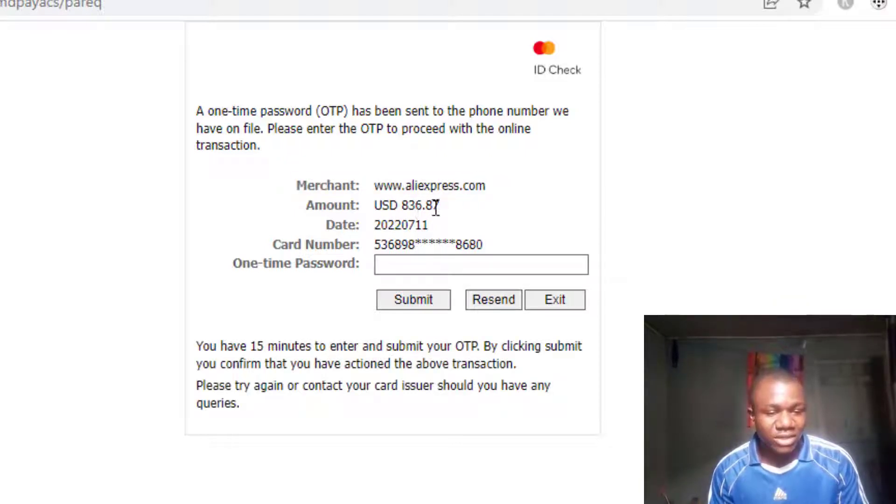
pyautogui.moveTo(441, 208); pyautogui.dragTo(388, 215)
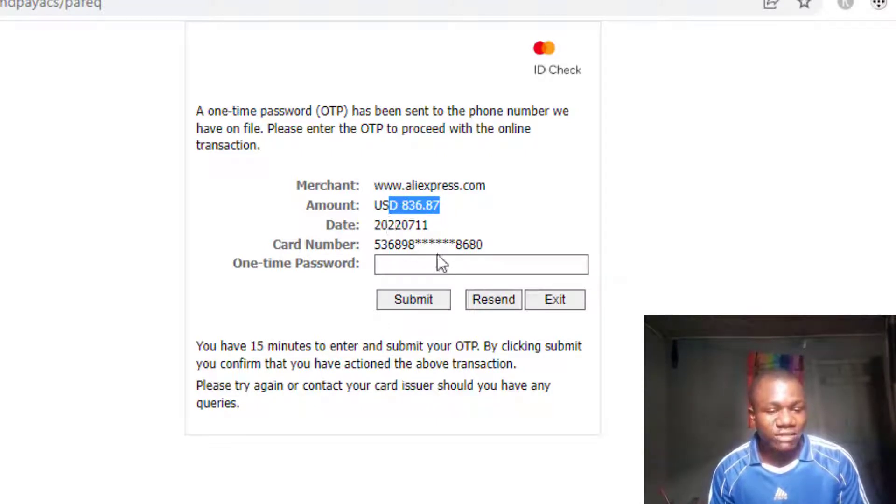
pyautogui.moveTo(440, 224); pyautogui.dragTo(378, 230)
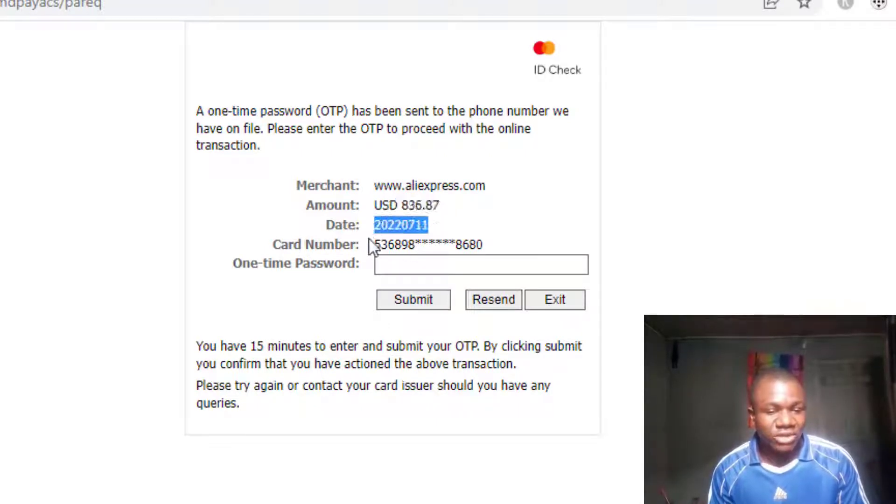
pyautogui.click(365, 242)
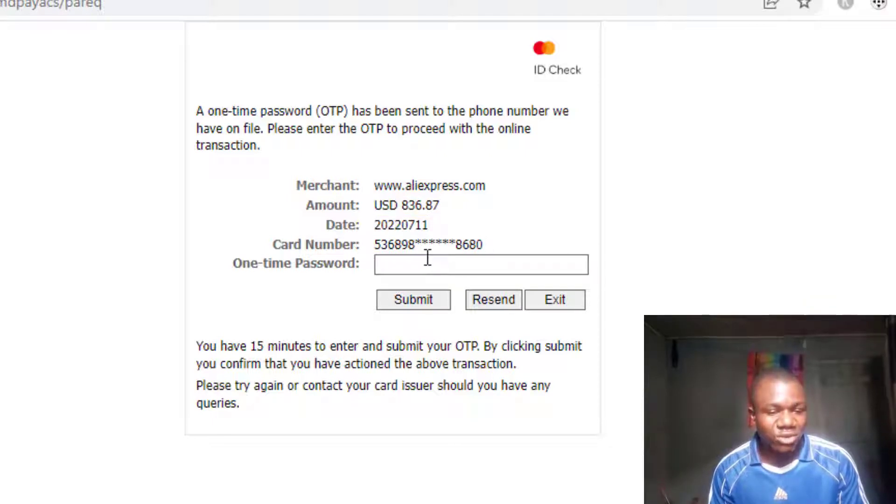
pyautogui.click(415, 266)
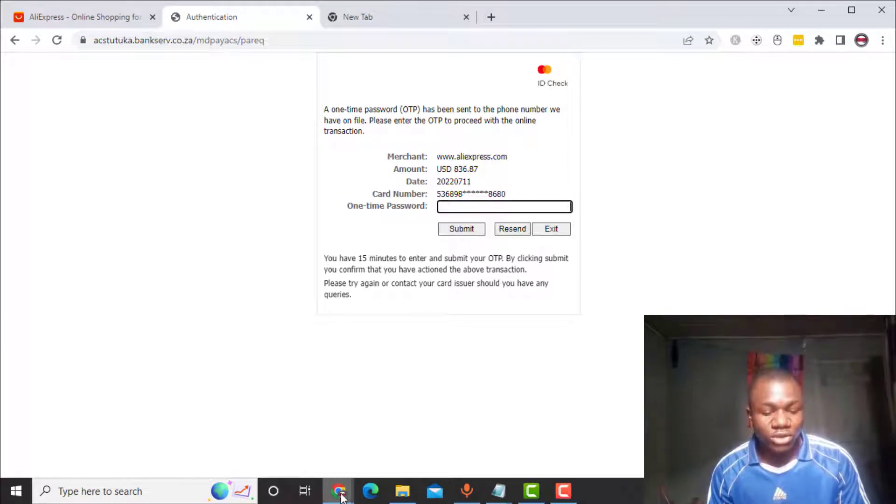
# Step: Back on the Payment Failed page, highlight the message and error code, then return to the OTP page
pyautogui.moveTo(351, 480)
pyautogui.click(366, 461)
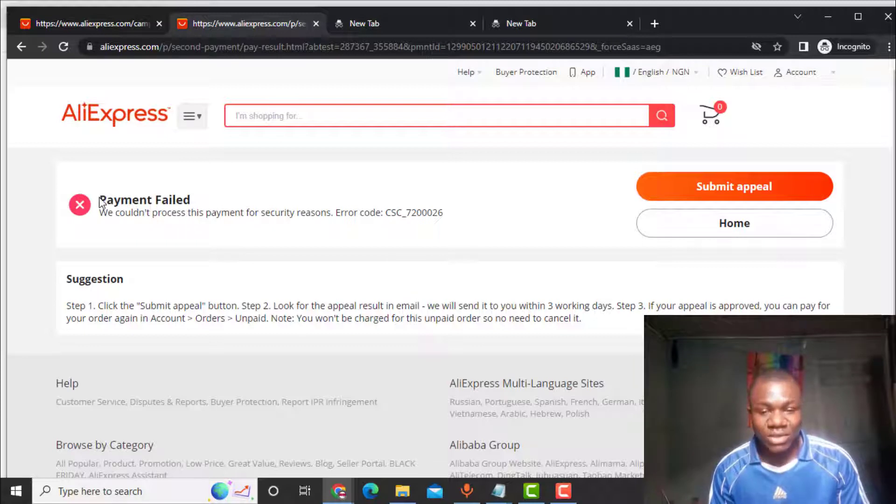
pyautogui.moveTo(99, 201); pyautogui.dragTo(228, 213)
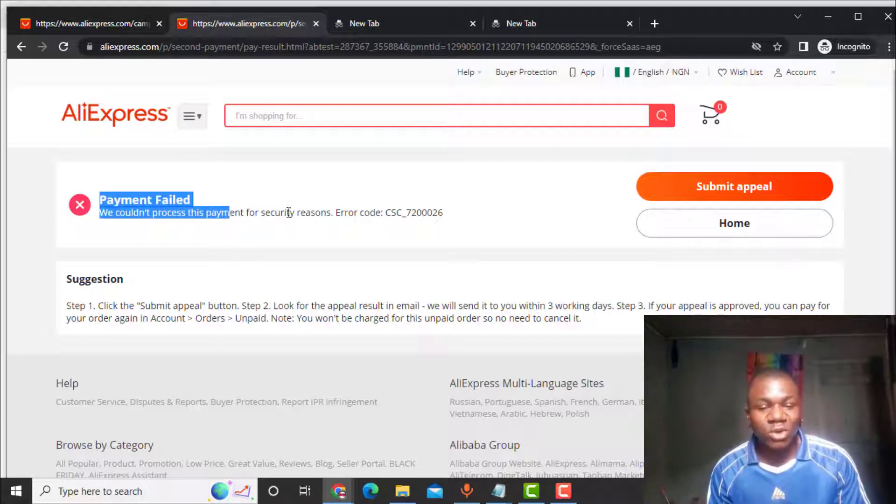
pyautogui.moveTo(288, 212); pyautogui.dragTo(439, 217)
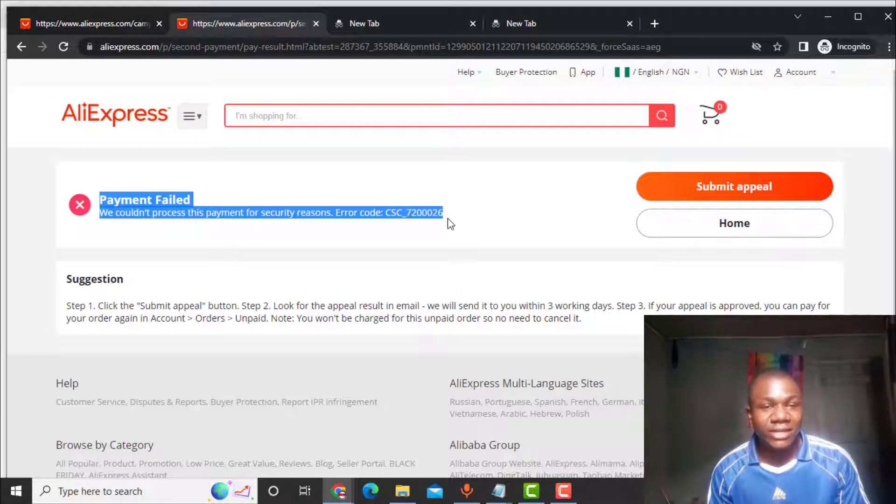
pyautogui.click(448, 223)
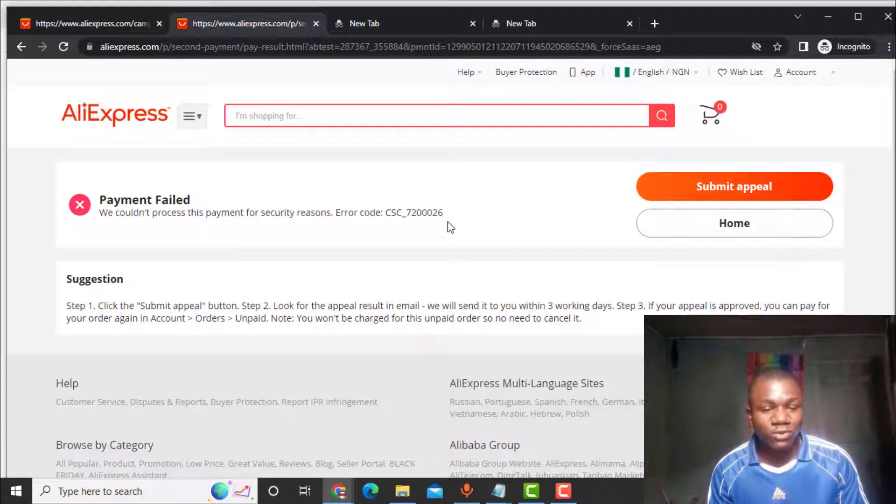
pyautogui.moveTo(338, 491)
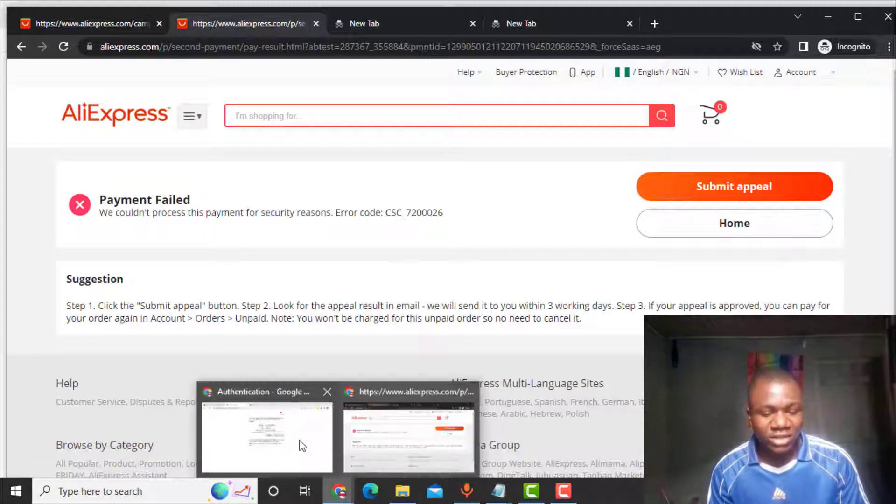
pyautogui.click(312, 420)
# Step: Highlight the merchant, amount, date and card rows and the OTP notice, then return to AliExpress
pyautogui.moveTo(540, 199); pyautogui.dragTo(360, 164)
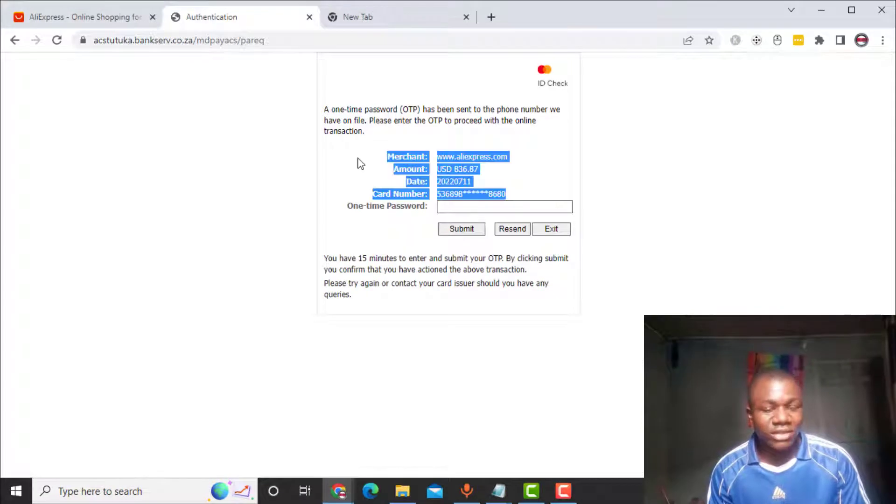
pyautogui.click(553, 130)
pyautogui.moveTo(282, 133); pyautogui.dragTo(279, 106)
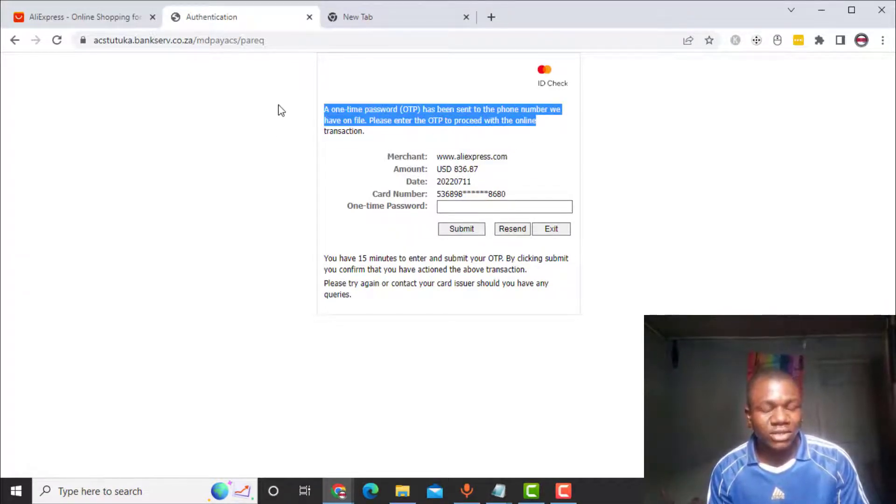
pyautogui.click(309, 176)
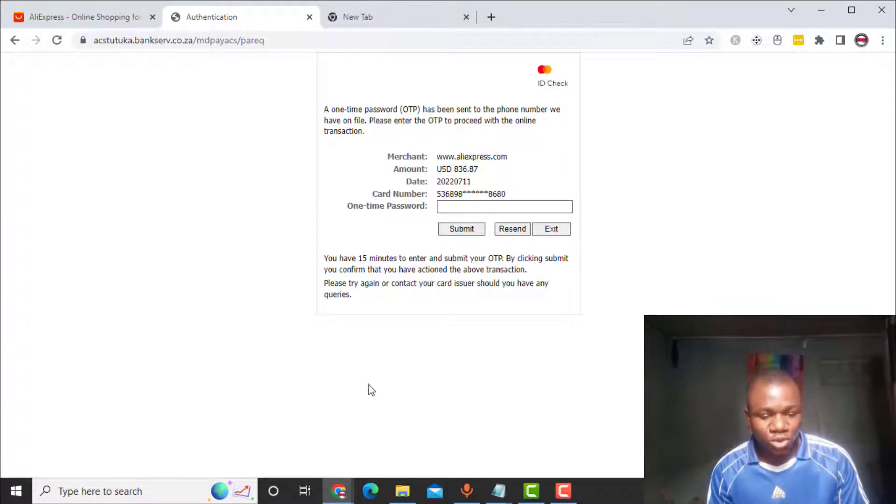
pyautogui.moveTo(339, 489)
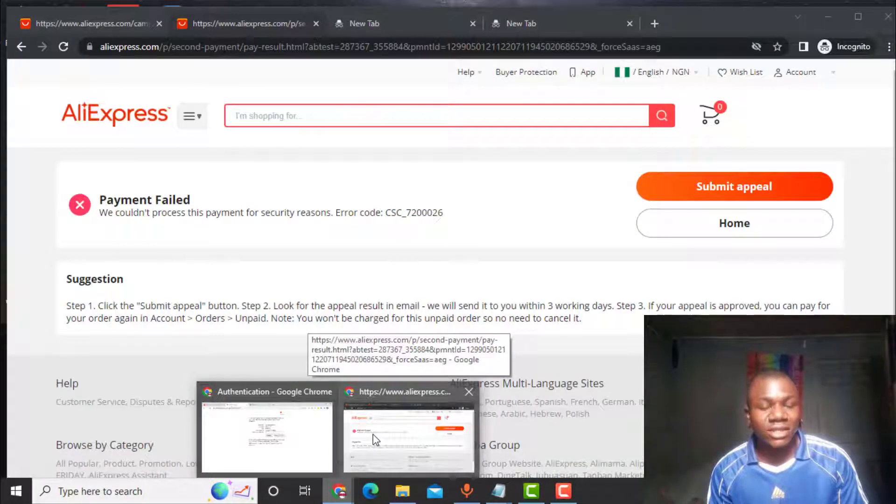
pyautogui.click(373, 436)
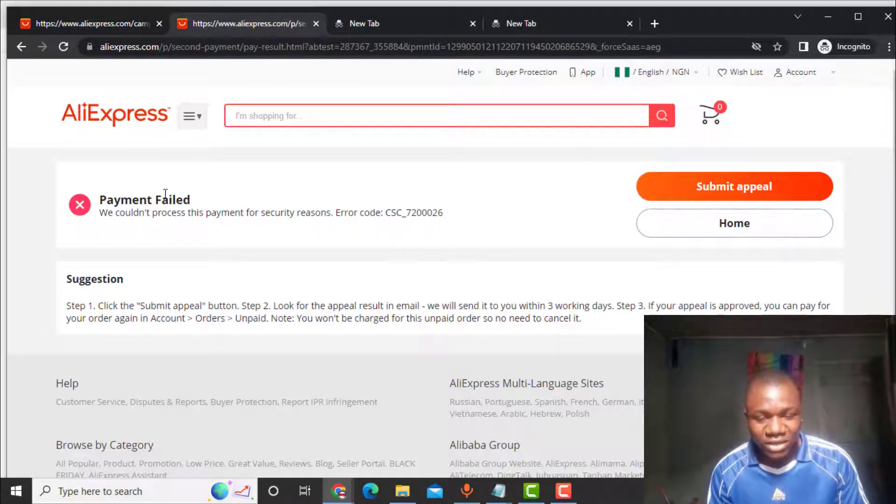
pyautogui.moveTo(163, 194); pyautogui.dragTo(99, 191)
pyautogui.click(99, 219)
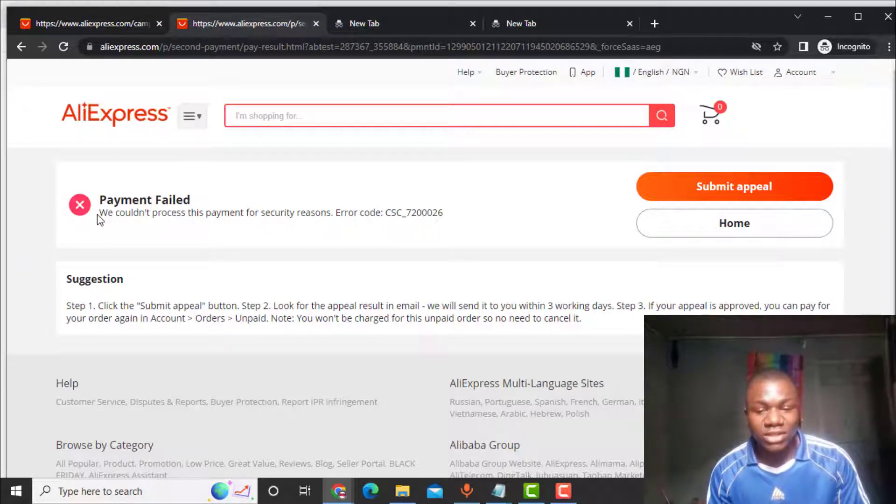
pyautogui.moveTo(99, 219); pyautogui.dragTo(457, 227)
pyautogui.click(457, 227)
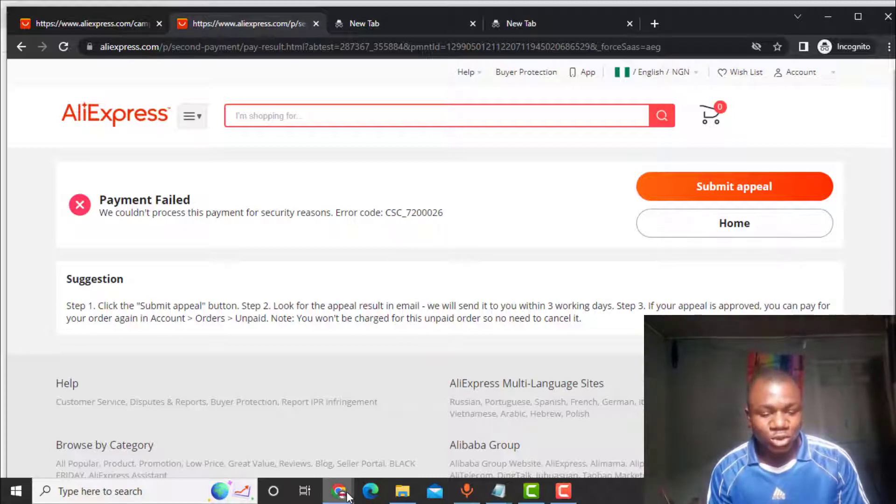
pyautogui.moveTo(347, 497)
pyautogui.click(280, 452)
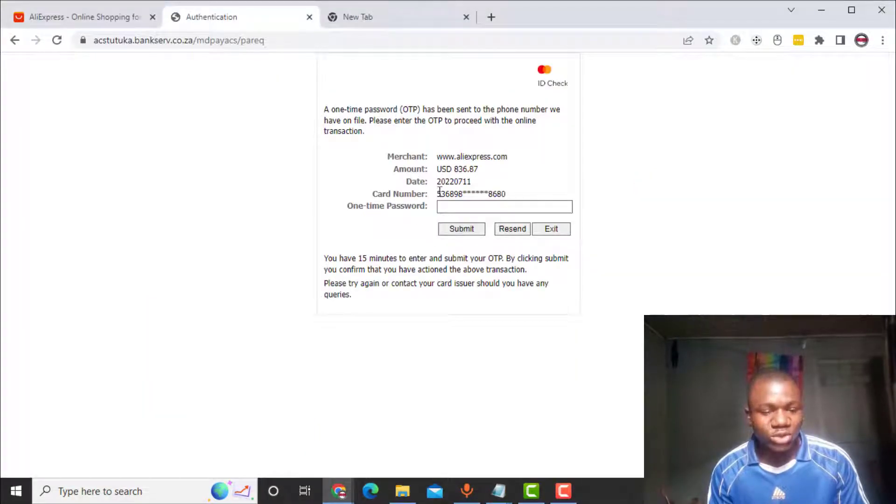
pyautogui.moveTo(351, 489)
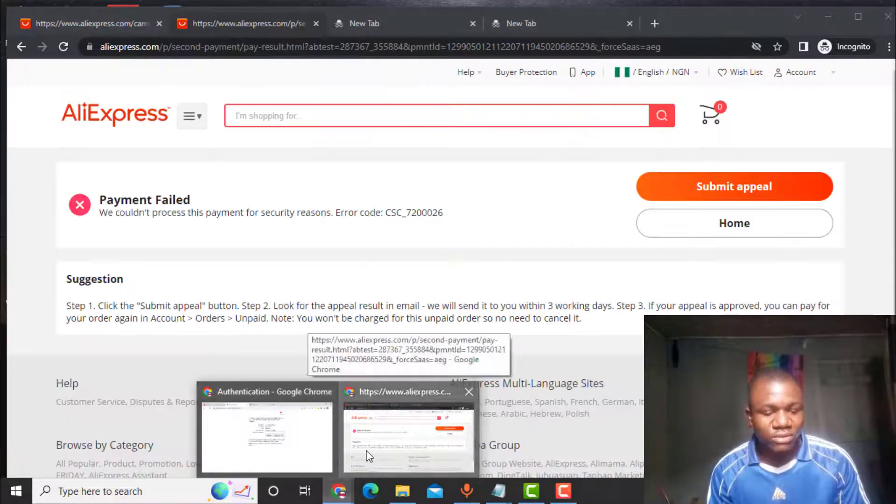
pyautogui.click(369, 455)
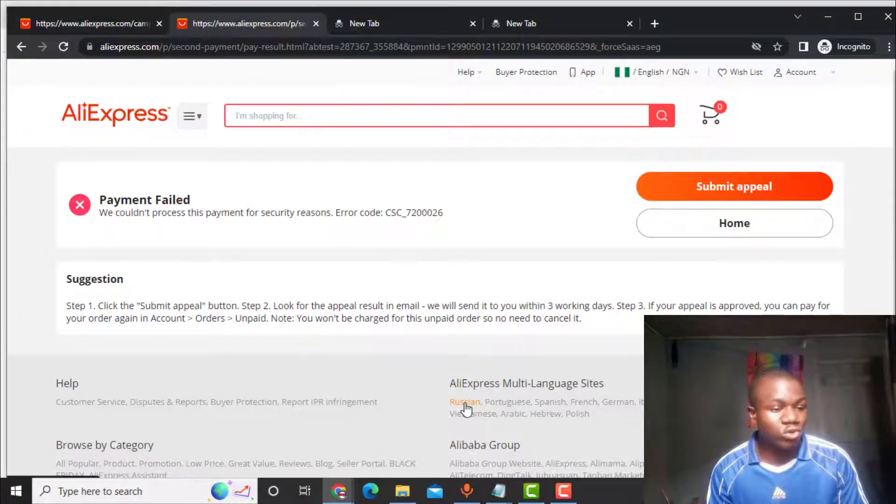
# Step: Submit an appeal for the failed payment with the Submit appeal button
pyautogui.click(699, 191)
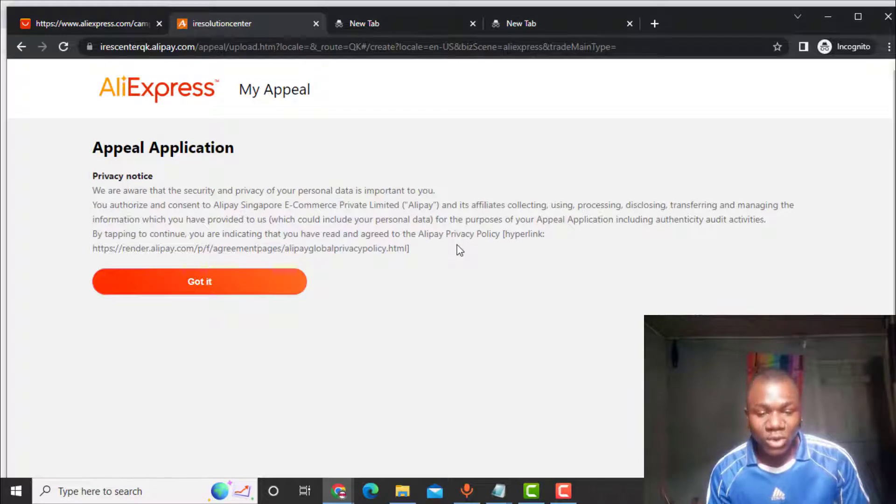
pyautogui.click(250, 291)
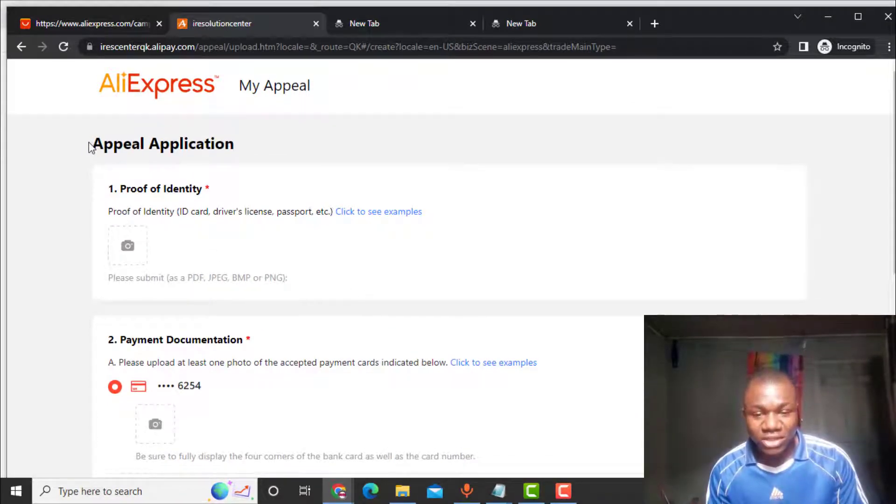
pyautogui.tripleClick(202, 139)
pyautogui.click(274, 149)
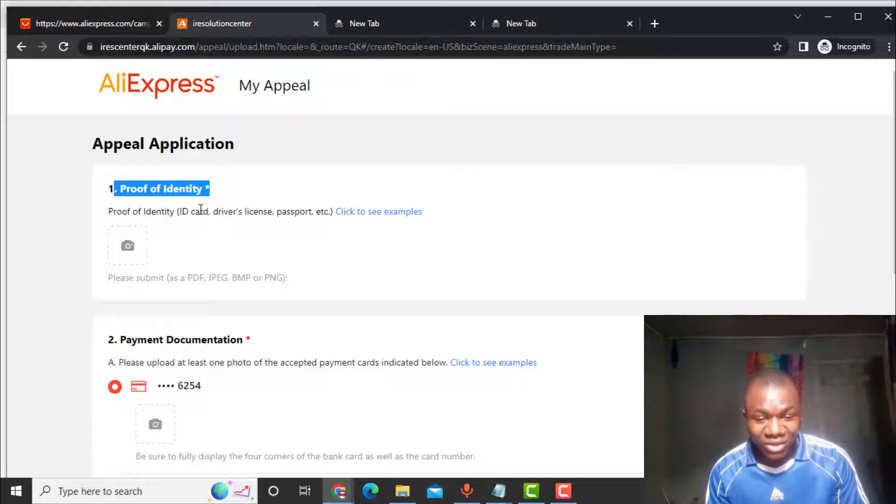
pyautogui.moveTo(210, 211); pyautogui.dragTo(179, 213)
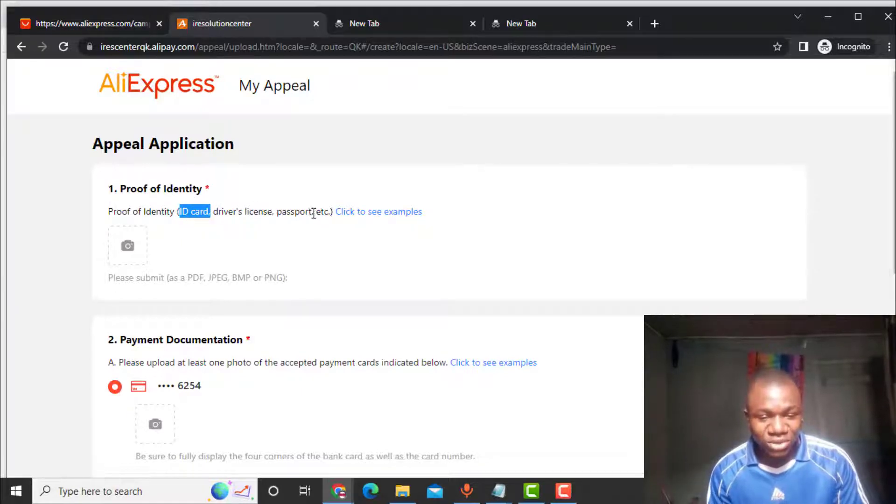
pyautogui.moveTo(312, 213); pyautogui.dragTo(167, 212)
pyautogui.click(280, 197)
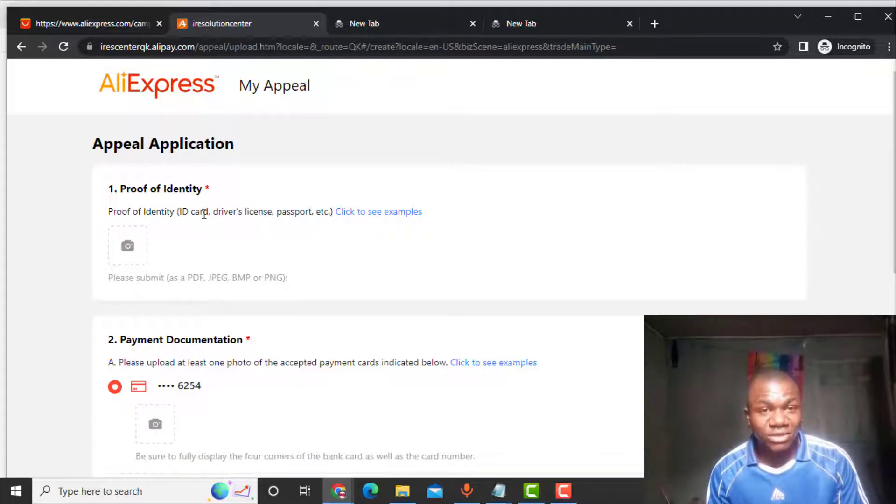
pyautogui.click(132, 252)
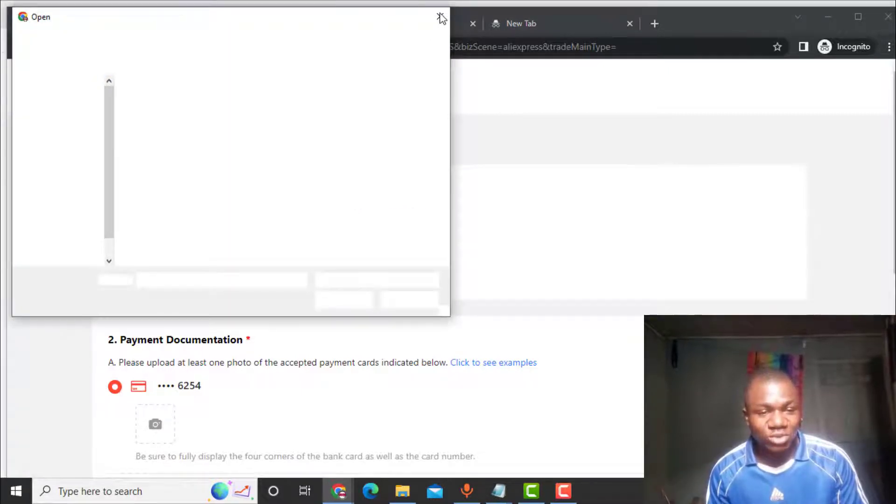
pyautogui.click(441, 18)
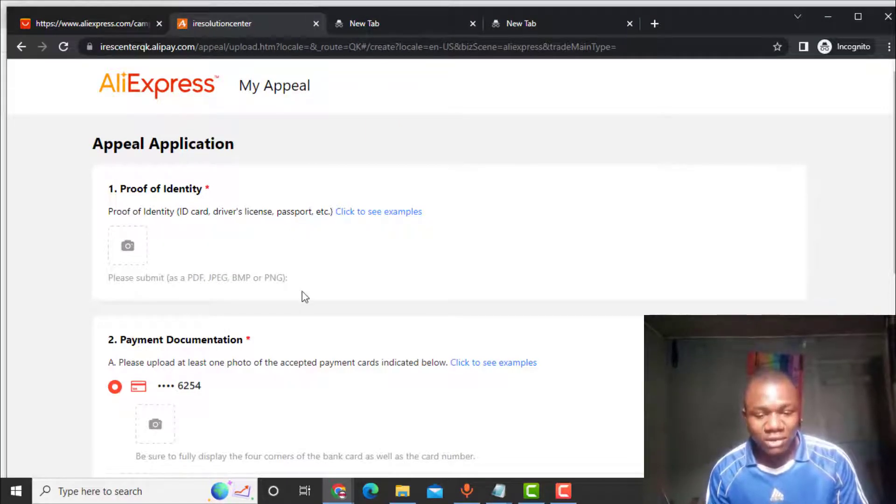
# Step: Scroll to 2. Payment Documentation and highlight its heading and the card photo instruction
pyautogui.scroll(-1, 301, 291)
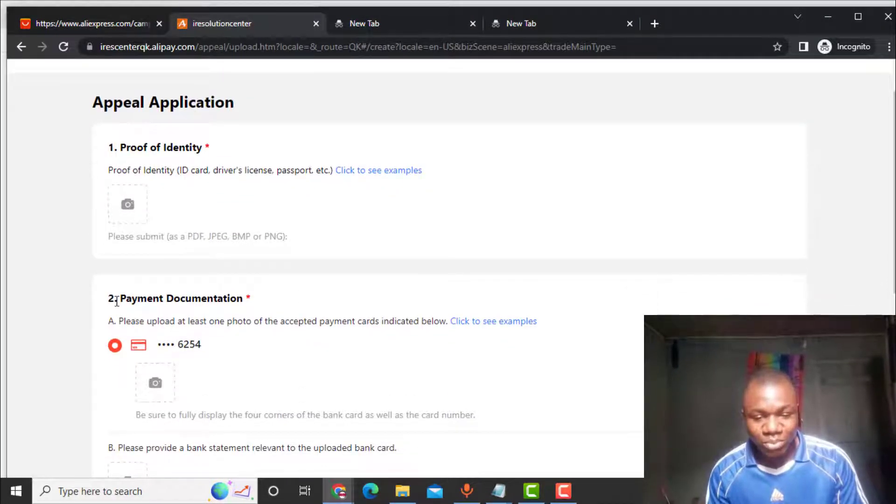
pyautogui.moveTo(117, 301); pyautogui.dragTo(246, 286)
pyautogui.click(160, 318)
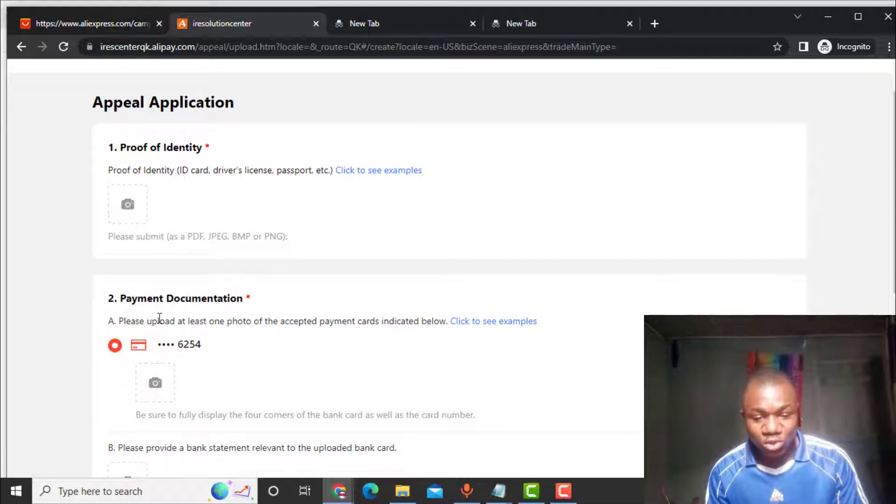
pyautogui.scroll(-1, 229, 354)
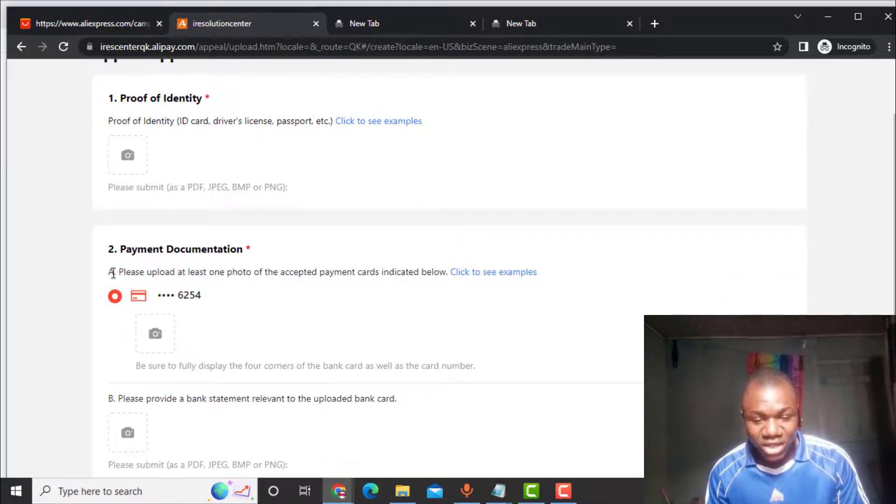
pyautogui.moveTo(110, 271); pyautogui.dragTo(248, 306)
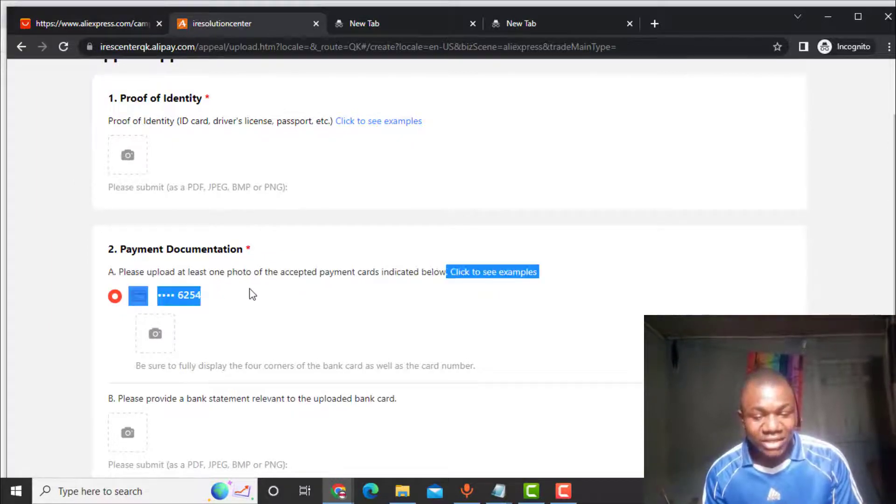
pyautogui.click(250, 290)
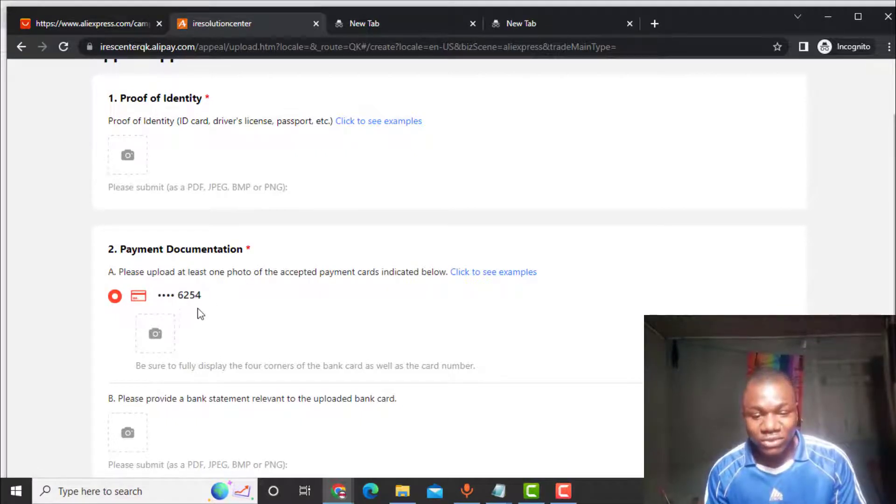
# Step: Highlight the card's last four digits, then switch to WO Mic and back to Chrome
pyautogui.moveTo(204, 296); pyautogui.dragTo(177, 296)
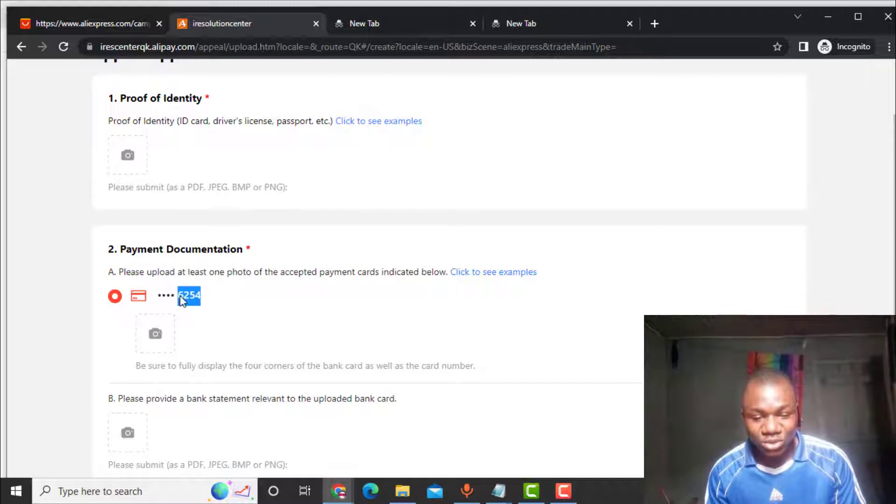
pyautogui.click(259, 288)
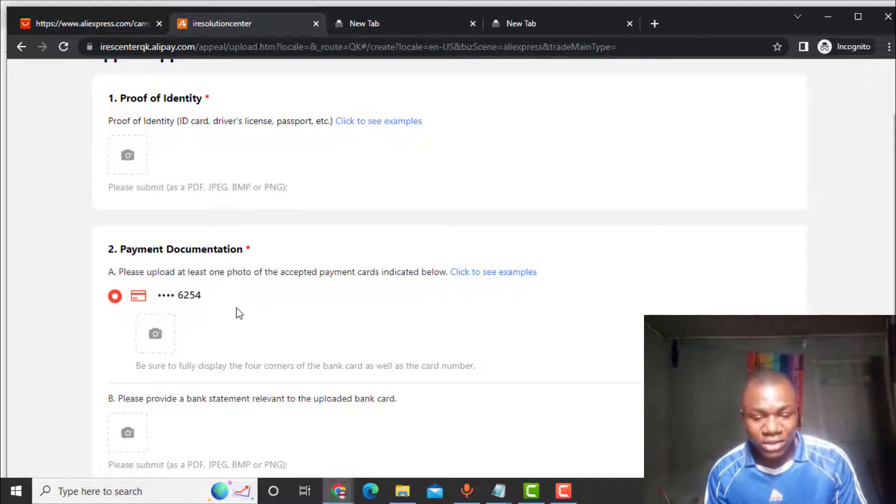
pyautogui.moveTo(206, 299); pyautogui.dragTo(181, 300)
pyautogui.click(214, 298)
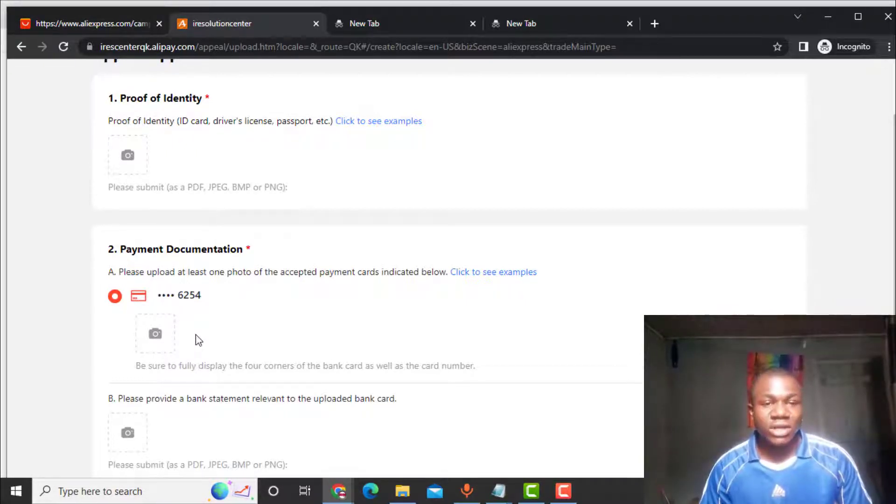
pyautogui.click(455, 500)
pyautogui.click(455, 500)
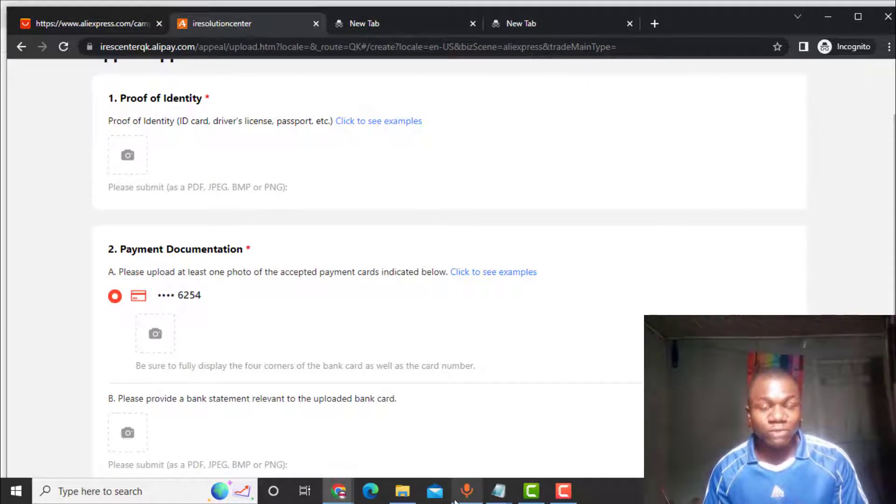
# Step: Open the card photo file picker, close it without uploading, and scroll toward 3. E-mail
pyautogui.scroll(-1, 271, 323)
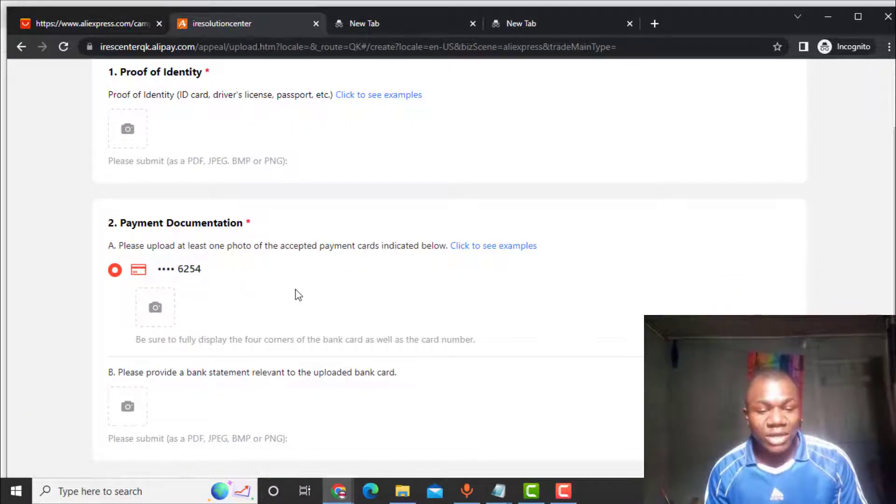
pyautogui.scroll(-1, 330, 347)
pyautogui.scroll(1, 329, 348)
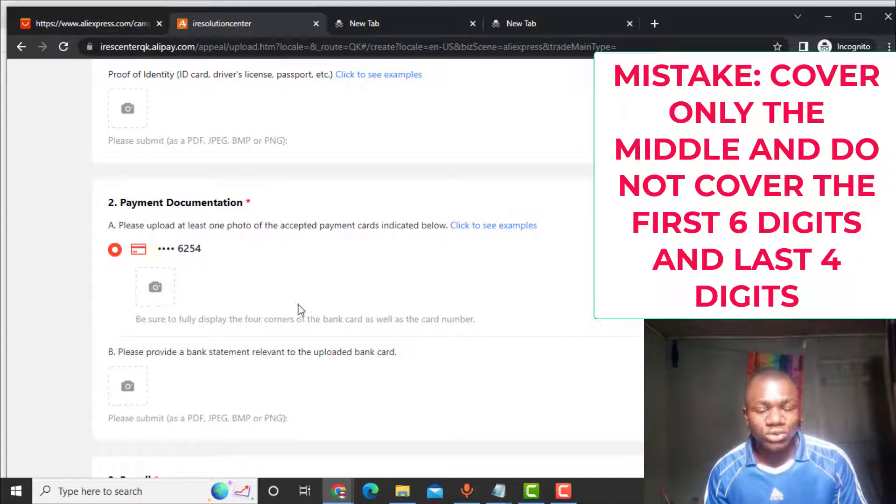
pyautogui.click(159, 290)
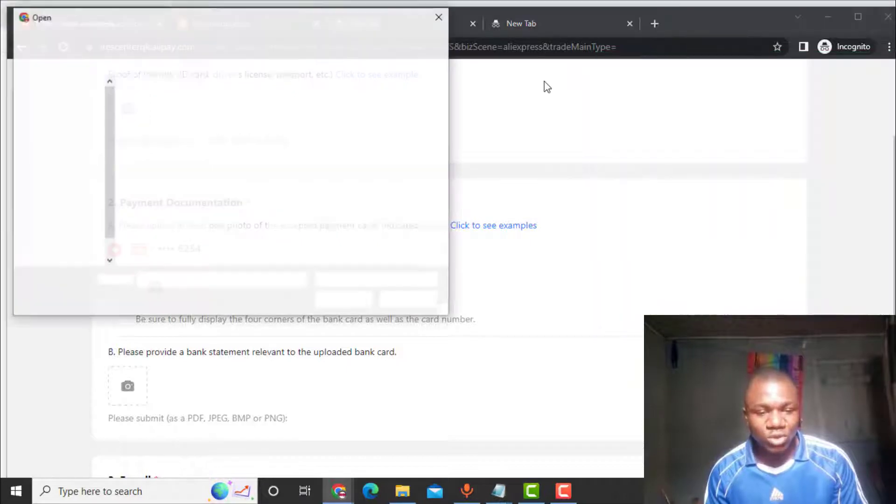
pyautogui.click(437, 13)
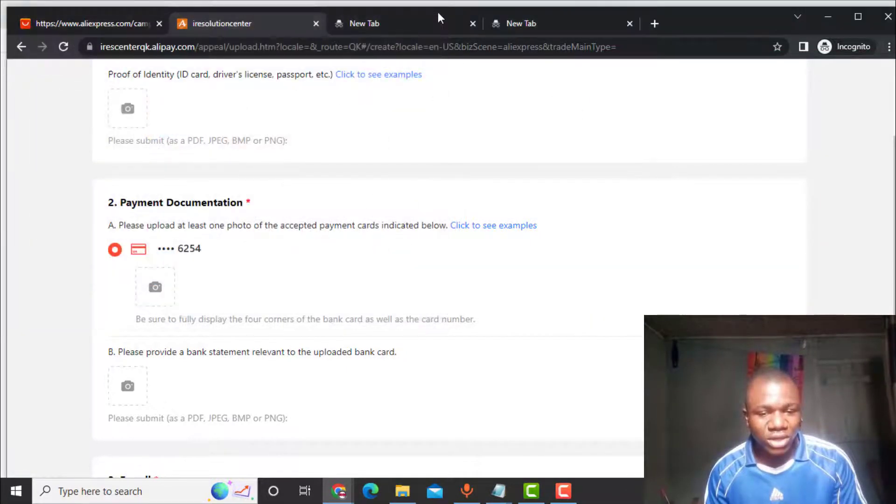
pyautogui.scroll(-1, 298, 400)
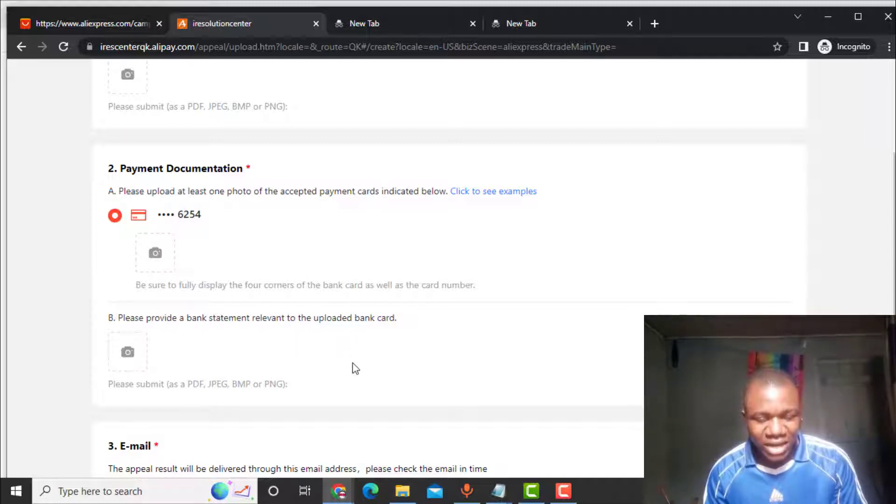
# Step: Scroll to 3. E-mail, highlight its heading, and reveal the 4. Message (Optional) box
pyautogui.scroll(-2, 135, 301)
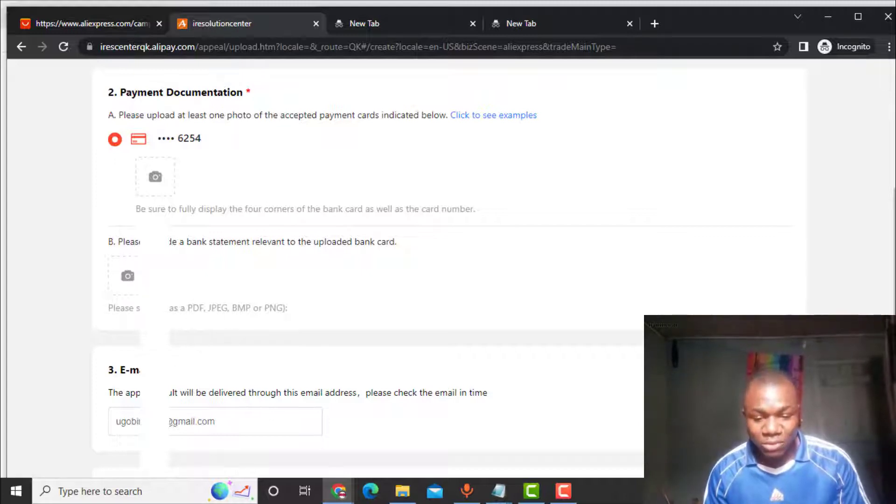
pyautogui.scroll(-1, 120, 368)
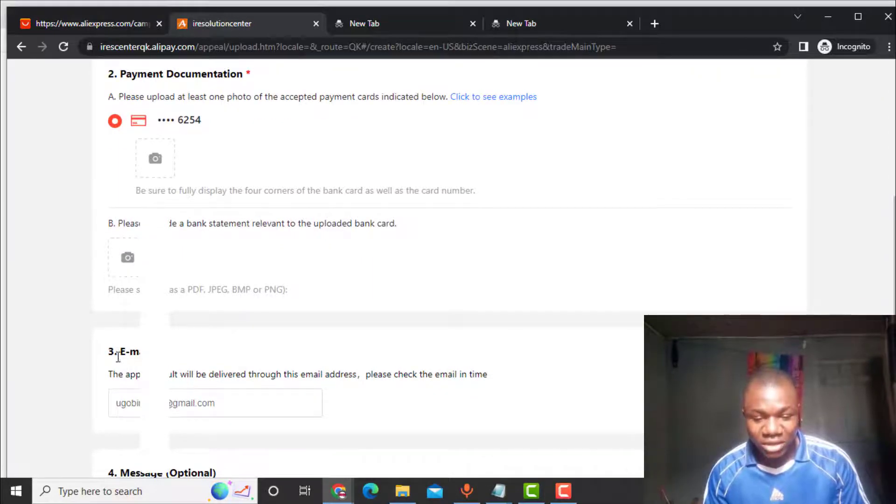
pyautogui.moveTo(118, 355); pyautogui.dragTo(358, 392)
pyautogui.click(531, 387)
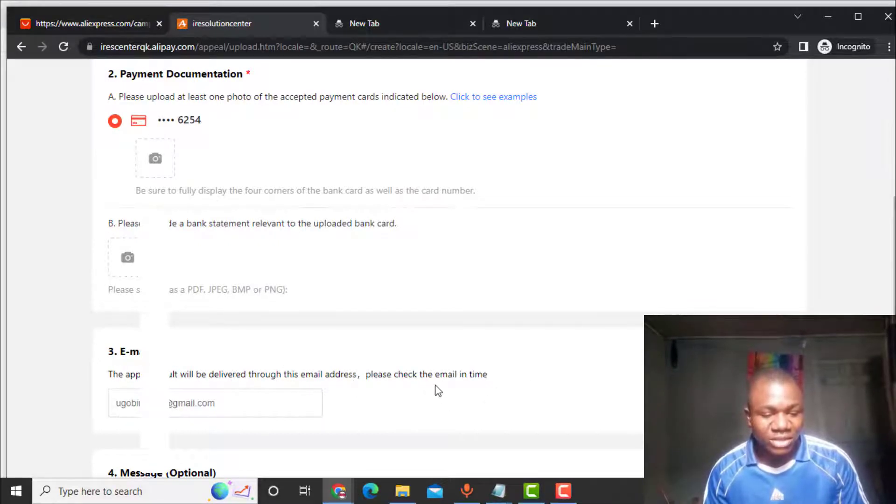
pyautogui.scroll(-3, 444, 397)
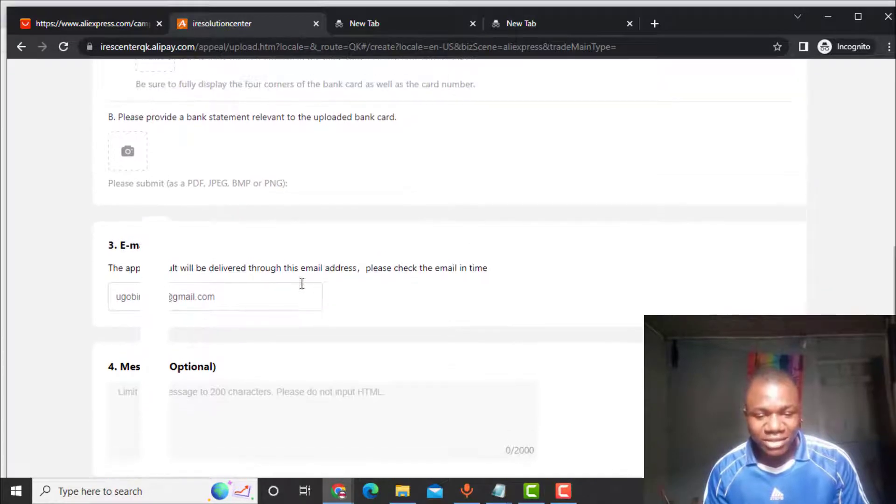
pyautogui.scroll(4, 306, 327)
pyautogui.scroll(-4, 308, 325)
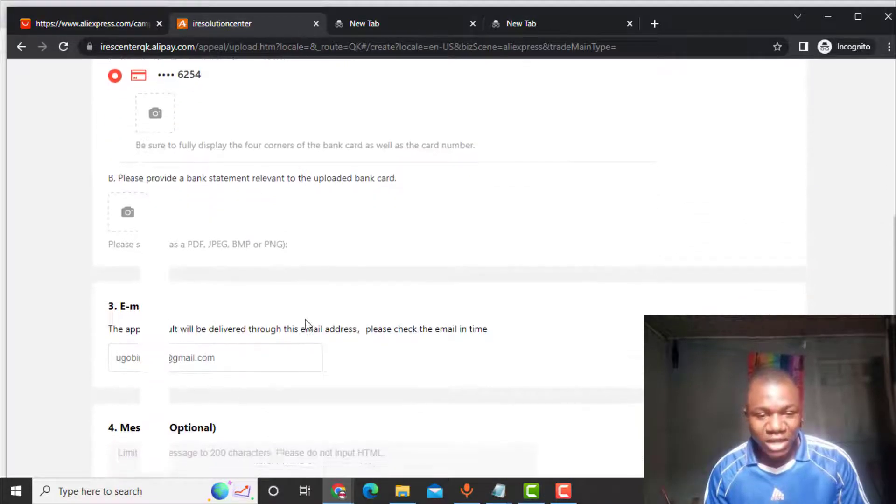
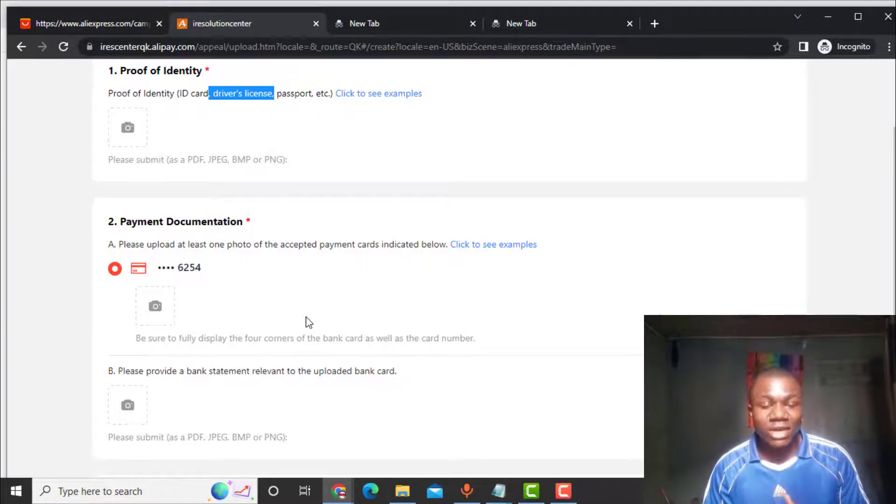
# Step: Scroll back to the top of the Appeal Application form, then switch to the bank authentication window
pyautogui.scroll(-1, 308, 322)
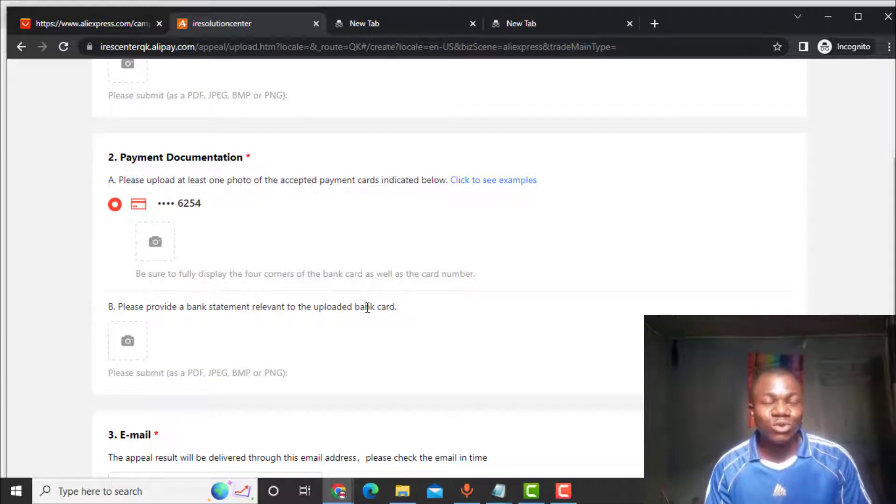
pyautogui.scroll(1, 468, 287)
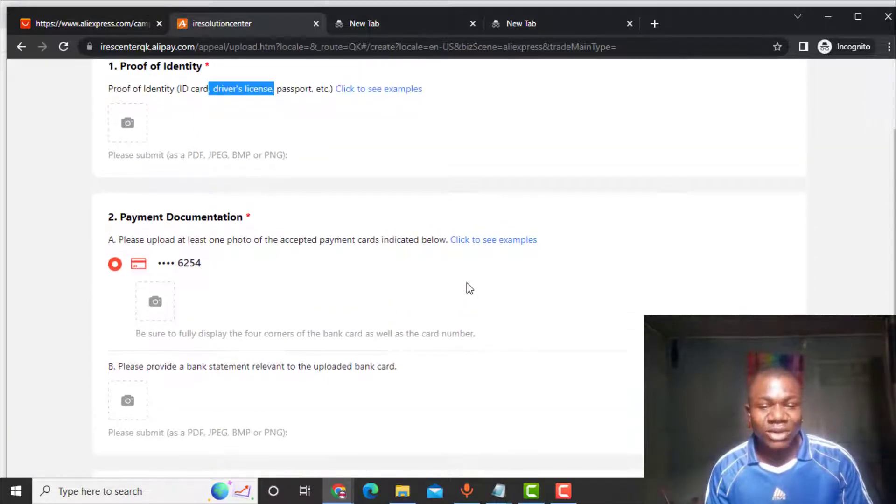
pyautogui.scroll(2, 469, 288)
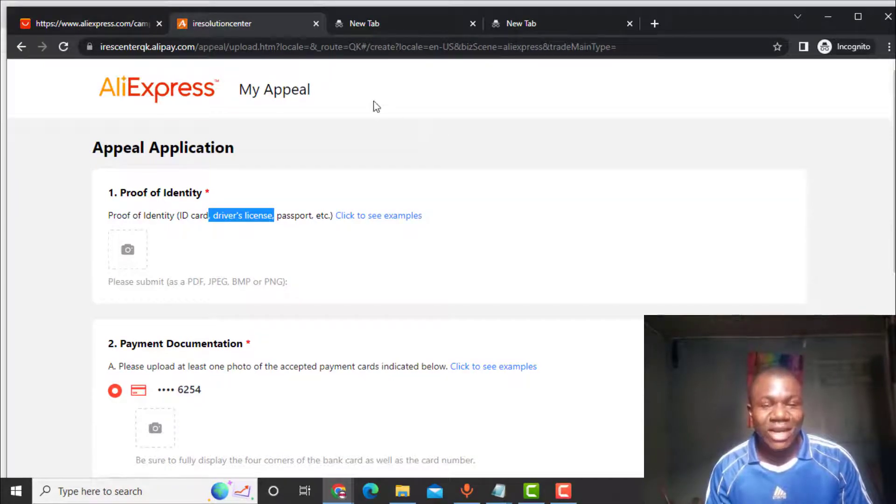
pyautogui.moveTo(338, 491)
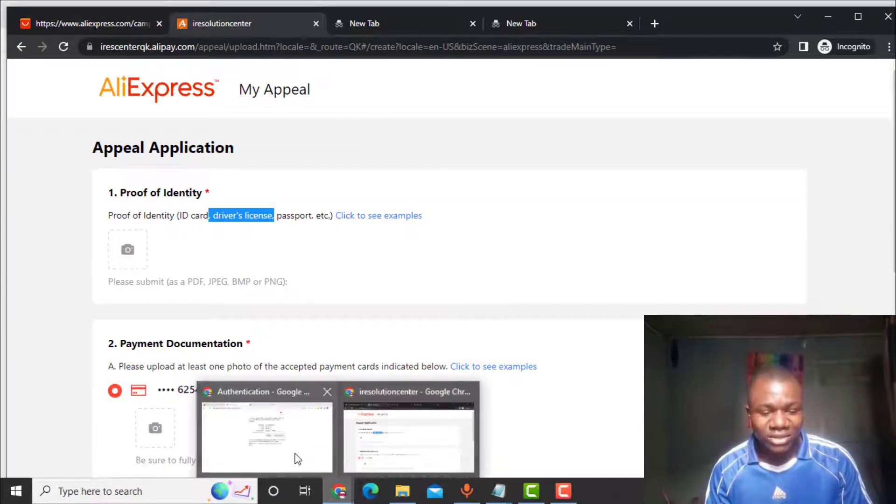
pyautogui.click(298, 459)
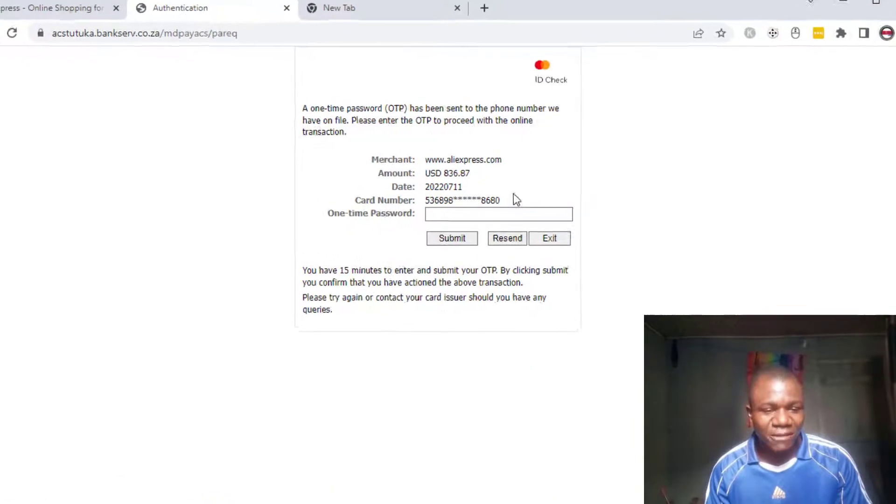
# Step: Review the USD 836.87 OTP request details, then return to the AliExpress home page
pyautogui.moveTo(513, 186); pyautogui.dragTo(421, 151)
pyautogui.click(556, 165)
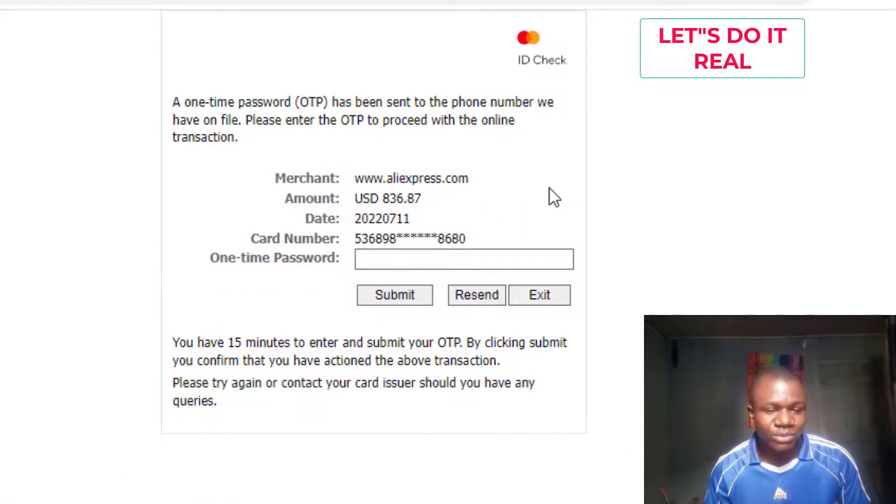
pyautogui.click(7, 4)
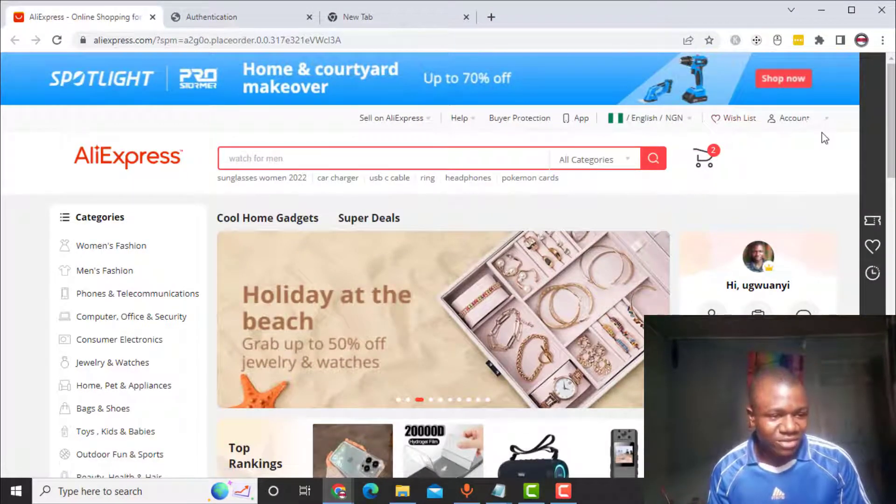
pyautogui.moveTo(824, 130)
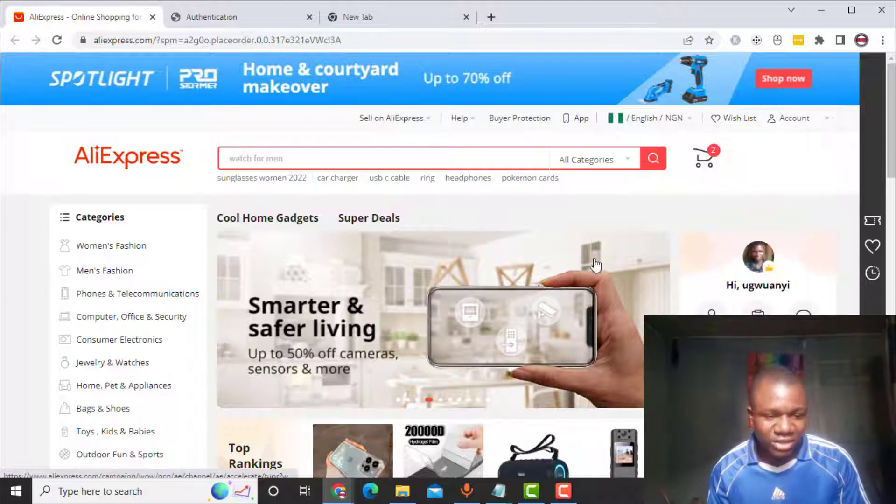
pyautogui.scroll(-8, 596, 266)
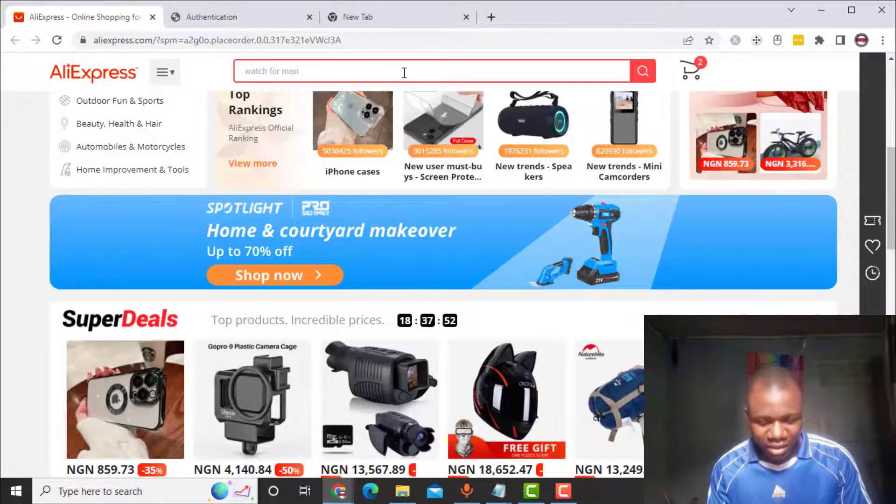
# Step: Search AliExpress for 'chair' and open the green Camping Accessories Folding Chair listing
pyautogui.click(404, 73)
pyautogui.write('ad')
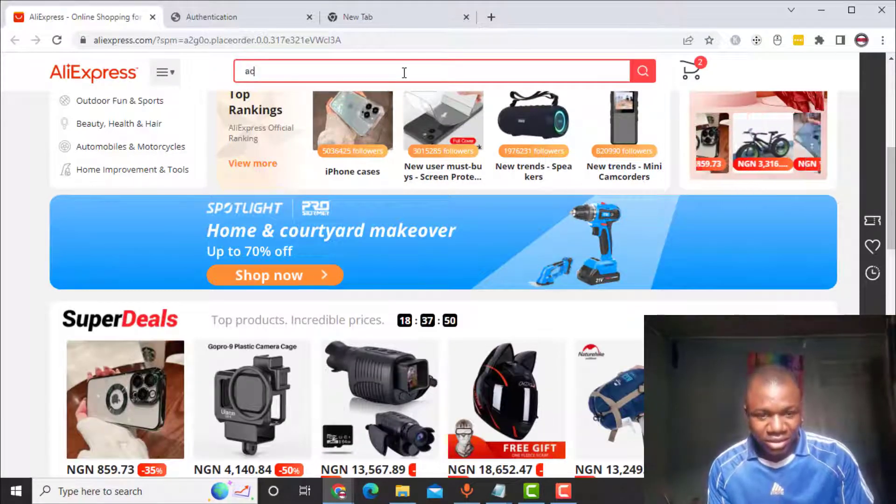
pyautogui.press('BackSpace')
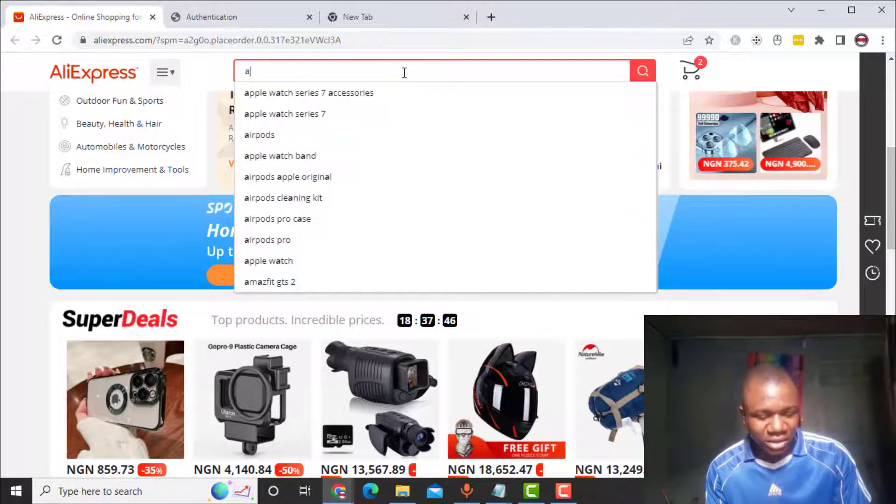
pyautogui.press('BackSpace')
pyautogui.write('c')
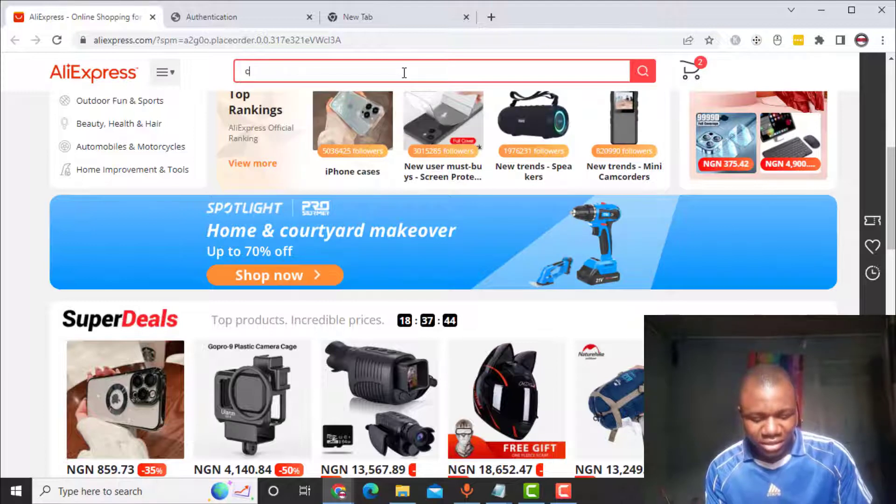
pyautogui.write('hair')
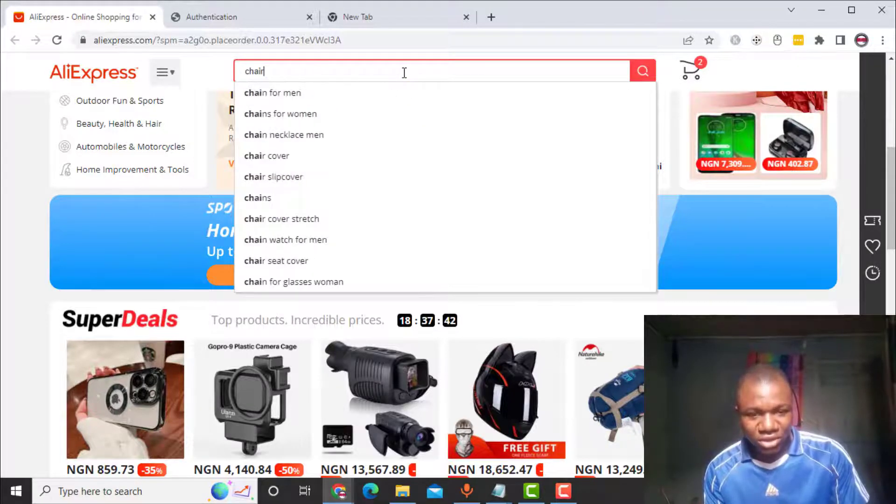
pyautogui.press('Return')
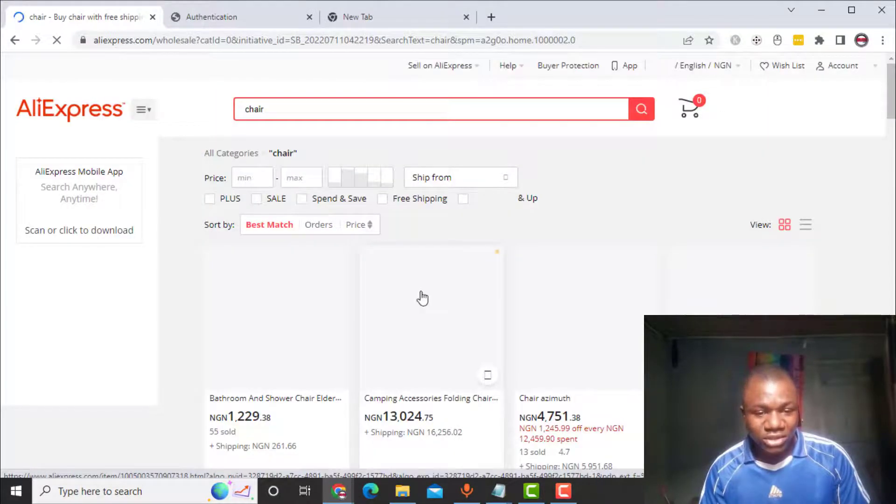
pyautogui.scroll(-3, 423, 298)
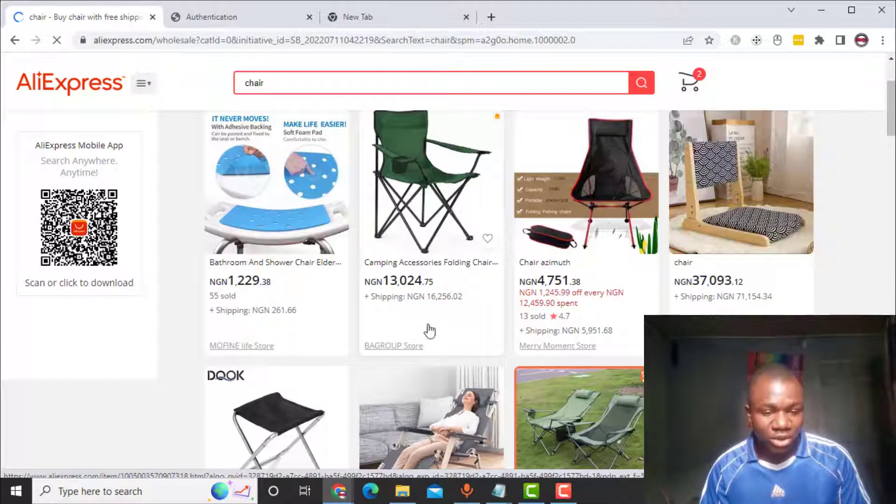
pyautogui.scroll(-1, 438, 196)
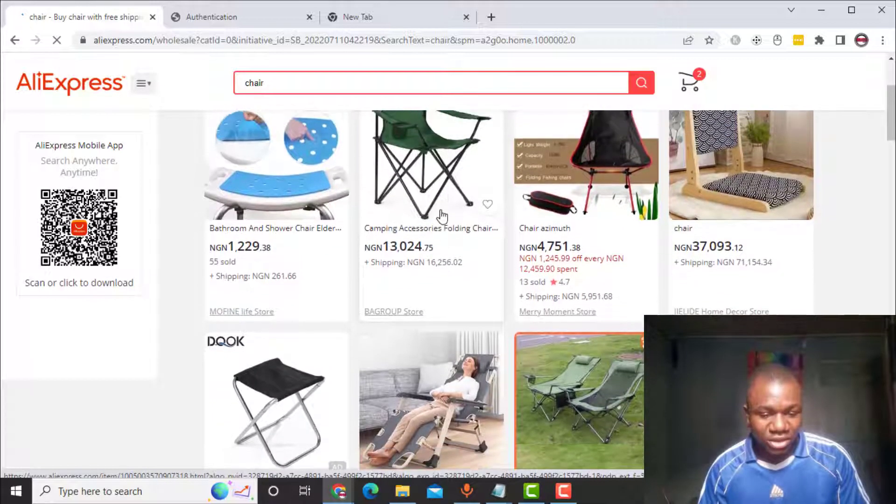
pyautogui.scroll(-1, 457, 262)
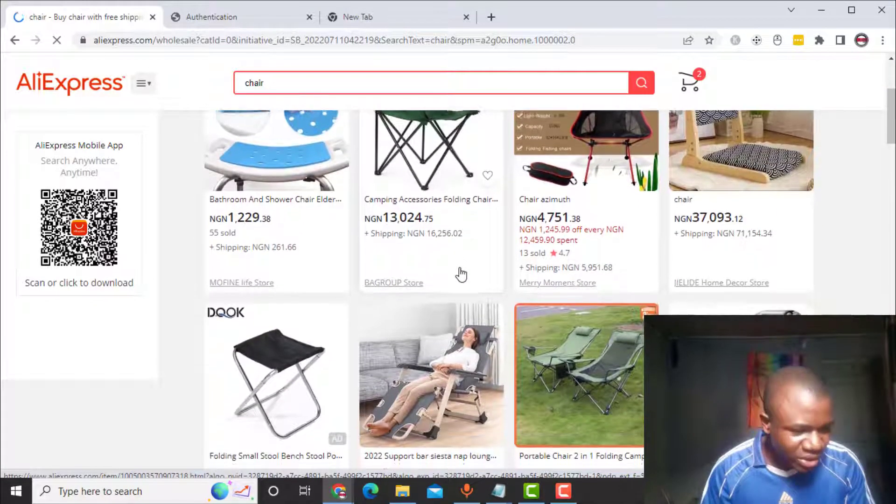
pyautogui.scroll(2, 459, 276)
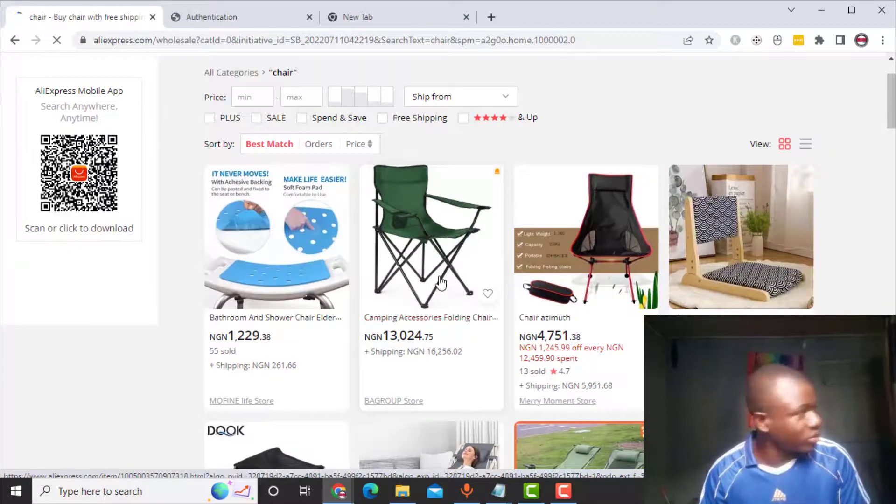
pyautogui.click(441, 283)
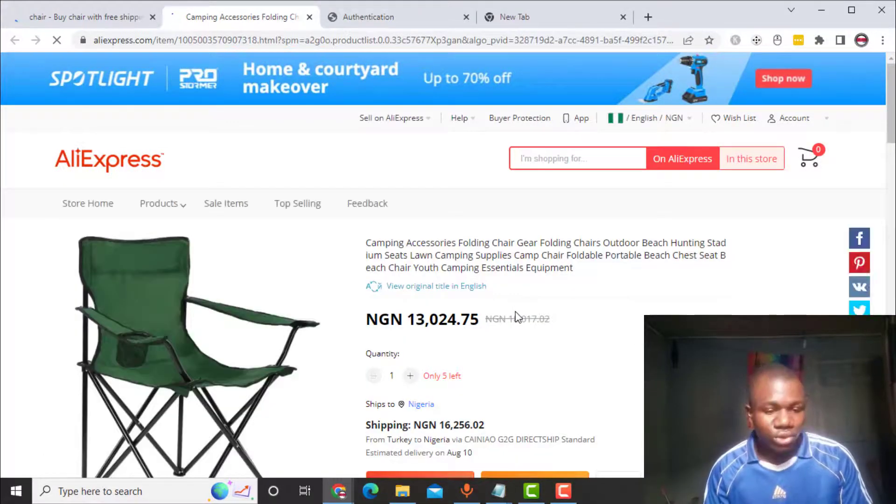
# Step: Scroll down the green folding chair's product page toward Buy Now
pyautogui.scroll(-1, 534, 358)
pyautogui.scroll(-2, 534, 358)
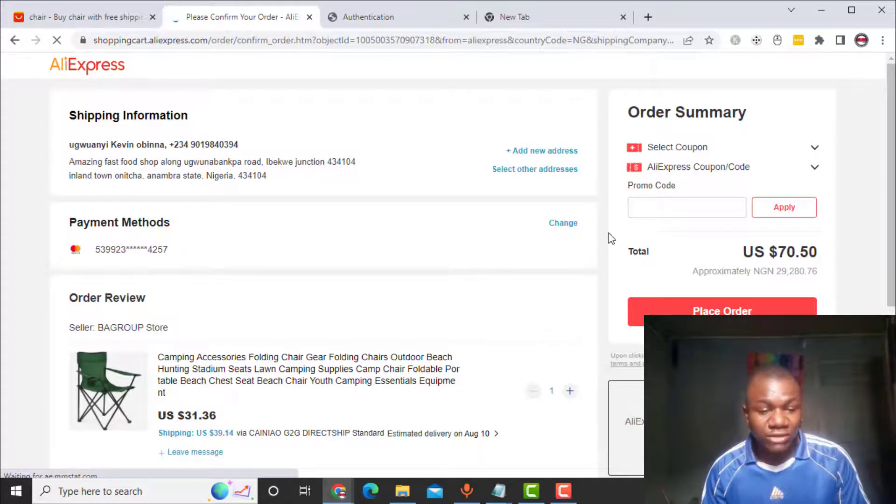
pyautogui.click(565, 224)
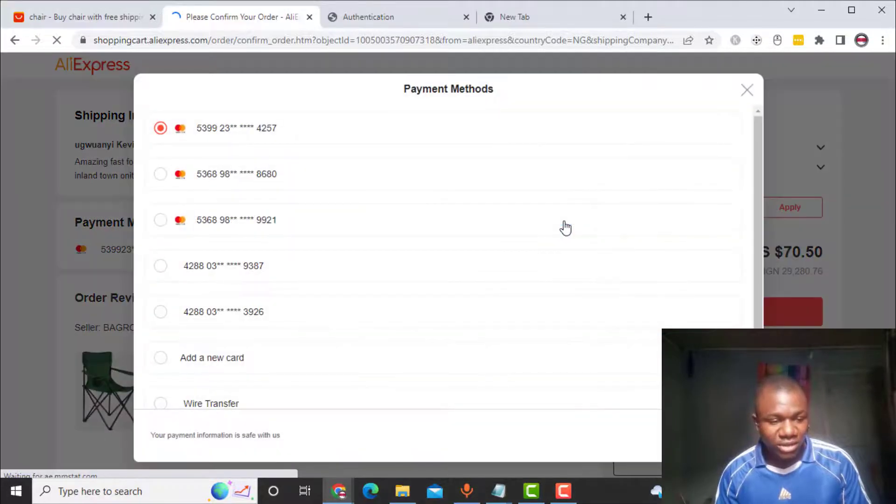
pyautogui.click(248, 233)
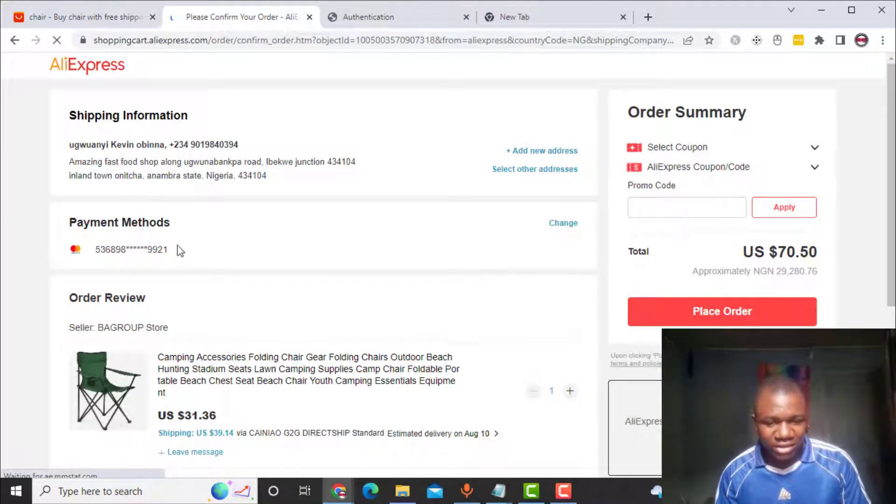
pyautogui.moveTo(181, 250); pyautogui.dragTo(100, 256)
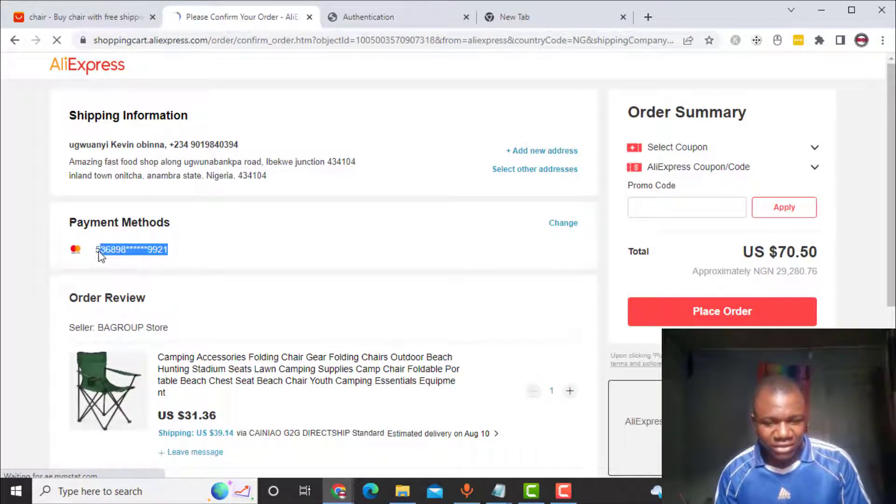
pyautogui.click(242, 251)
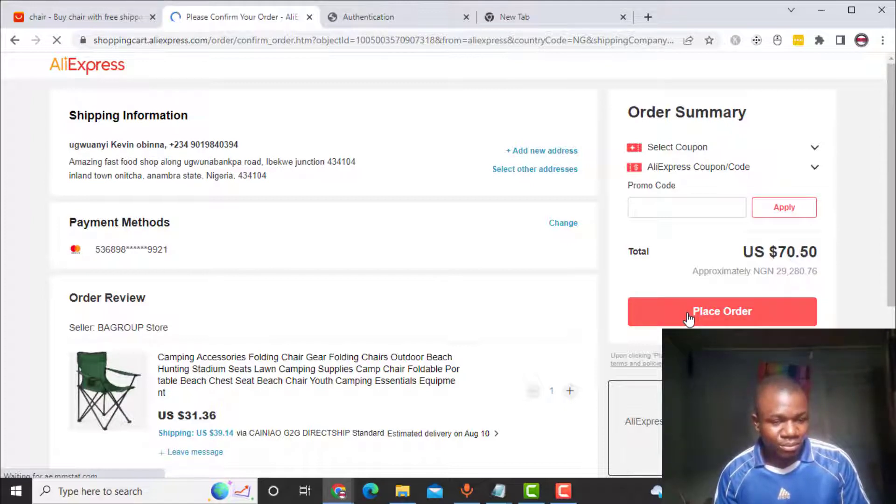
pyautogui.moveTo(270, 180); pyautogui.dragTo(52, 136)
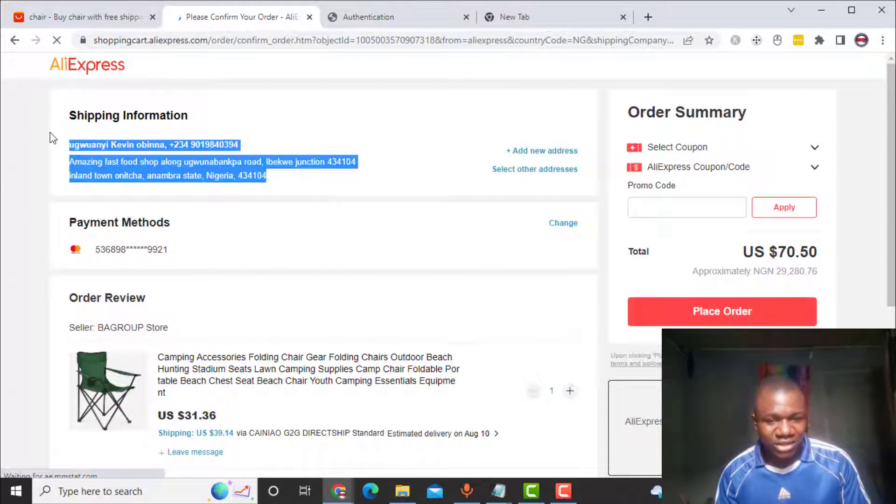
pyautogui.click(315, 187)
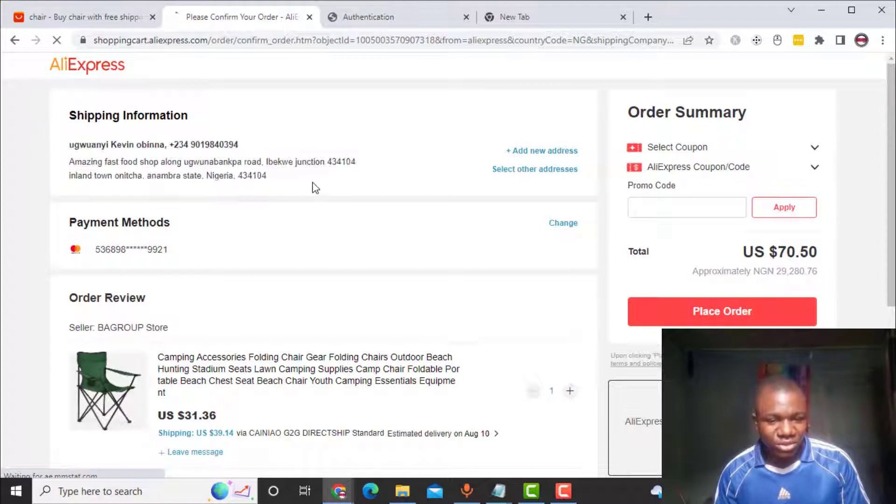
pyautogui.click(677, 321)
# Step: Confirm the order, verify the USD 70.50 ALIEXPRESS.COM charge, and select the one-time password field
pyautogui.click(659, 321)
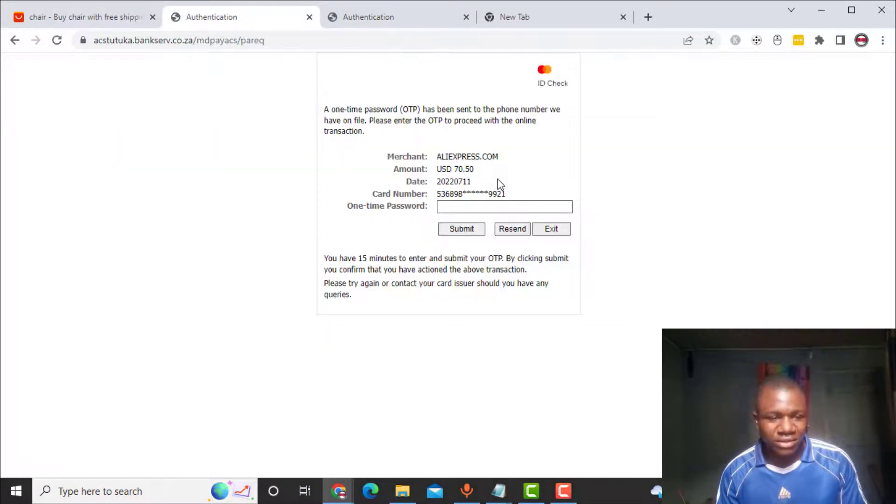
pyautogui.moveTo(474, 169); pyautogui.dragTo(435, 169)
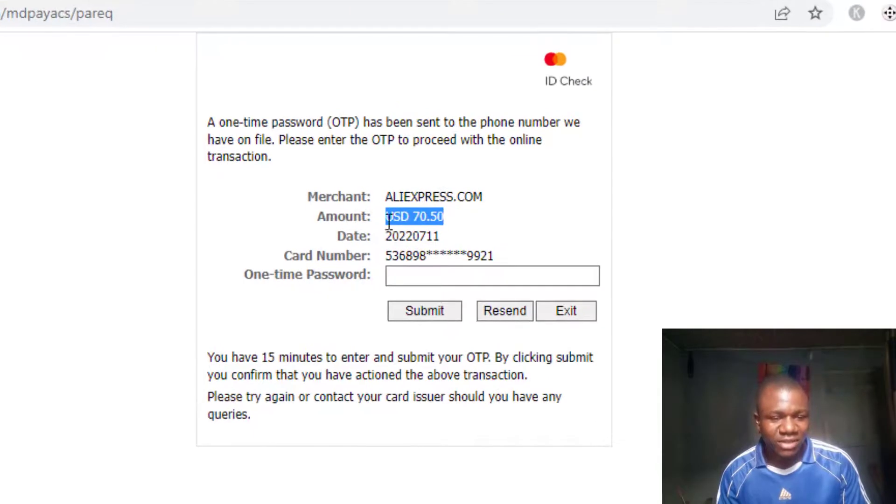
pyautogui.click(494, 225)
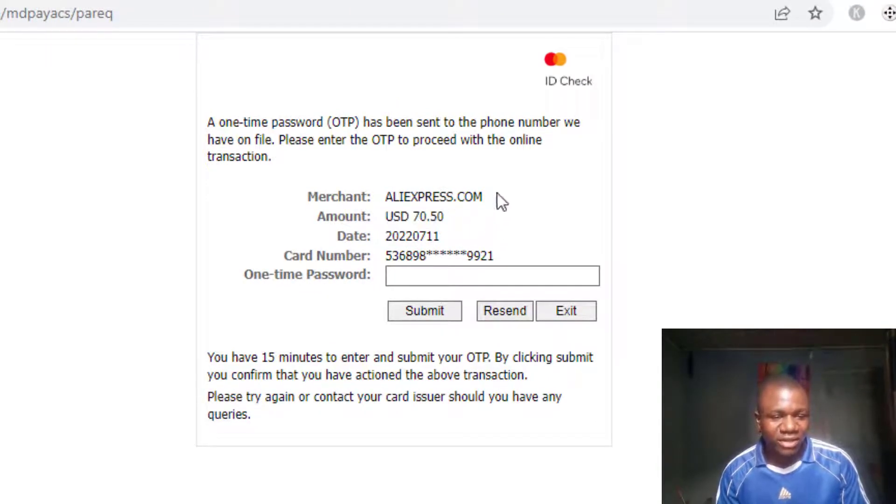
pyautogui.moveTo(498, 194); pyautogui.dragTo(315, 206)
pyautogui.click(503, 211)
pyautogui.click(464, 275)
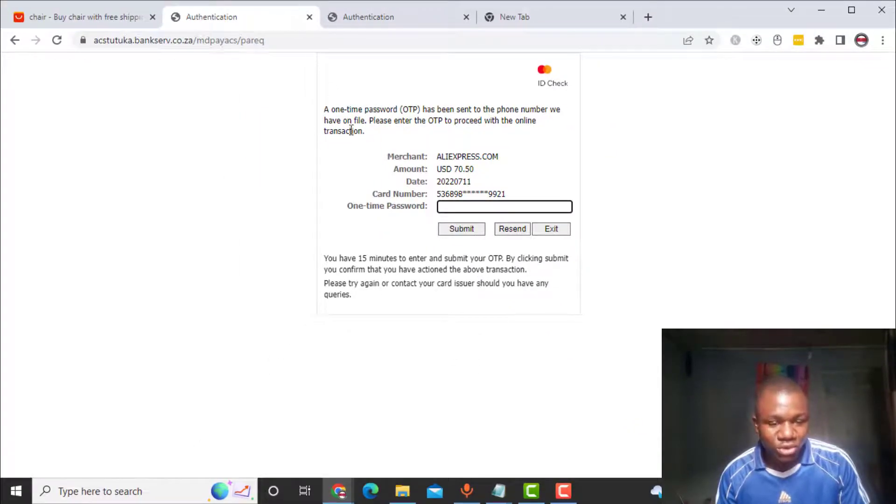
# Step: Bring the appeal window forward, go back to the payment result page, and return to the AliExpress homepage
pyautogui.moveTo(340, 499)
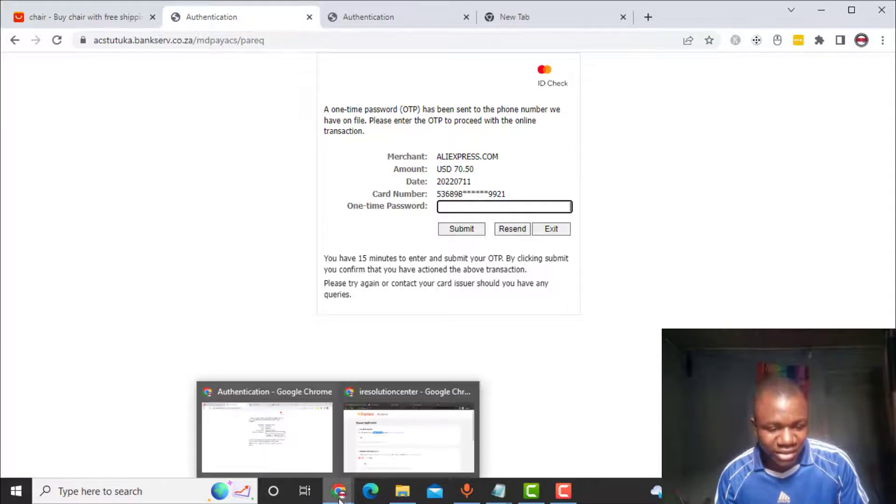
pyautogui.click(394, 448)
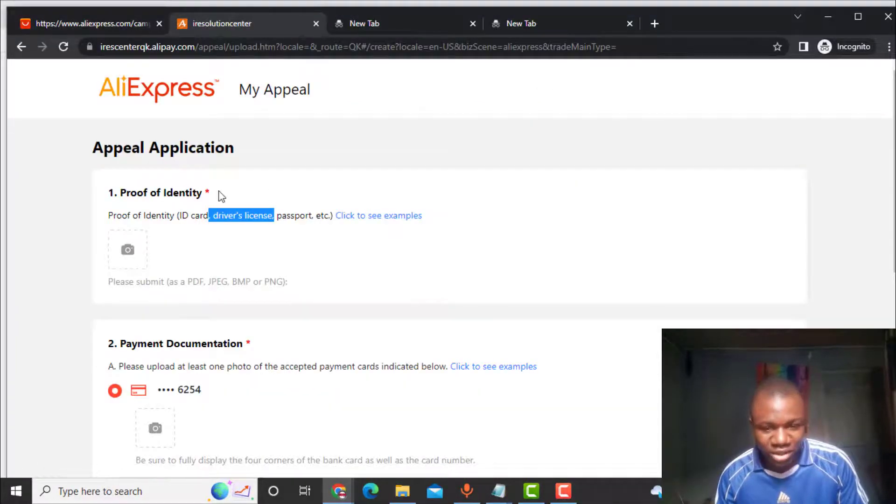
pyautogui.click(22, 46)
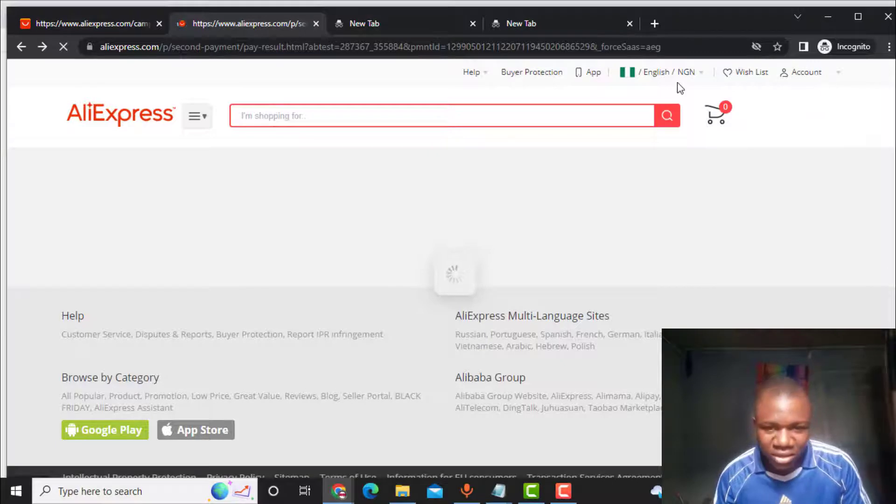
pyautogui.moveTo(780, 114)
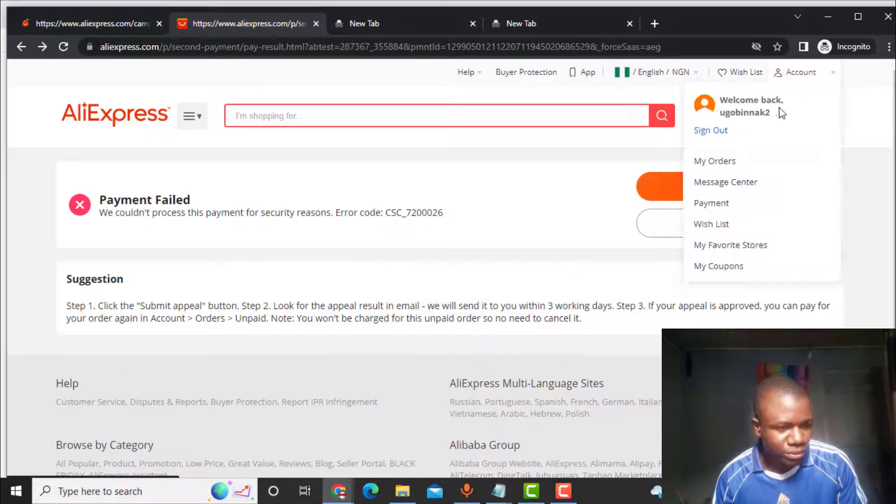
pyautogui.moveTo(776, 120)
pyautogui.mouseDown()
pyautogui.moveTo(698, 132)
pyautogui.moveTo(777, 119)
pyautogui.mouseUp()
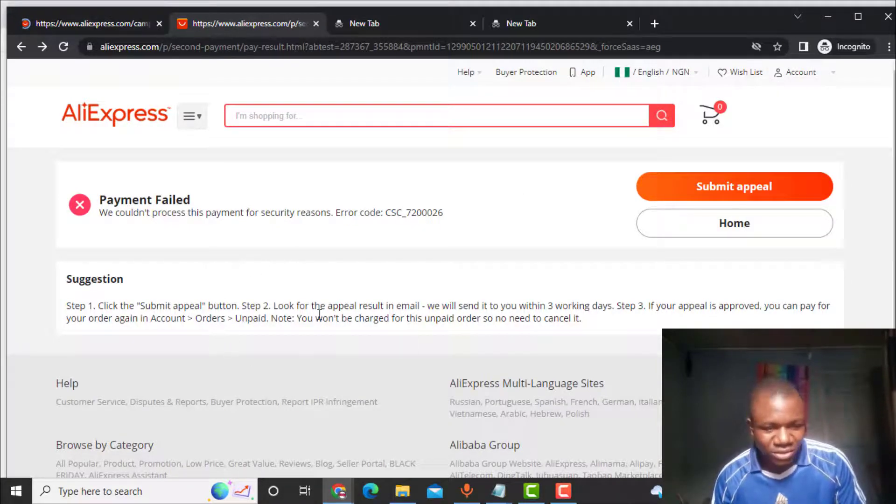
pyautogui.click(142, 123)
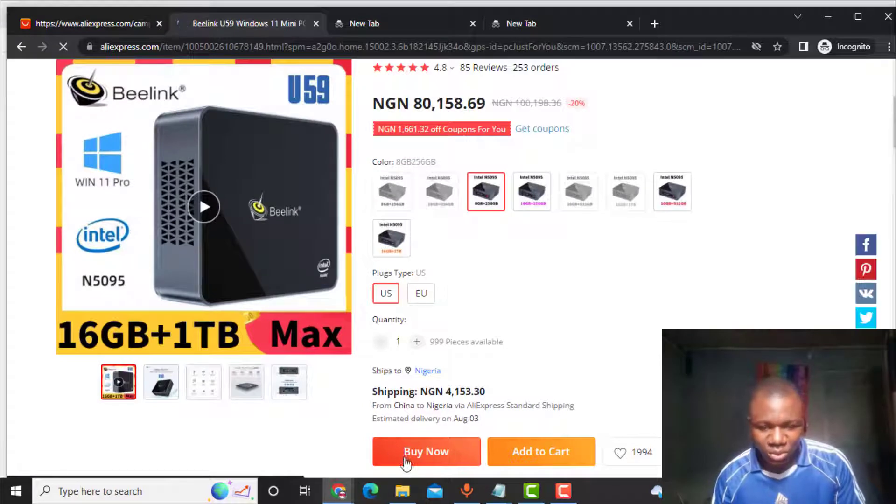
# Step: Buy the Beelink U59 mini PC immediately and bring up the payment method choices
pyautogui.click(435, 462)
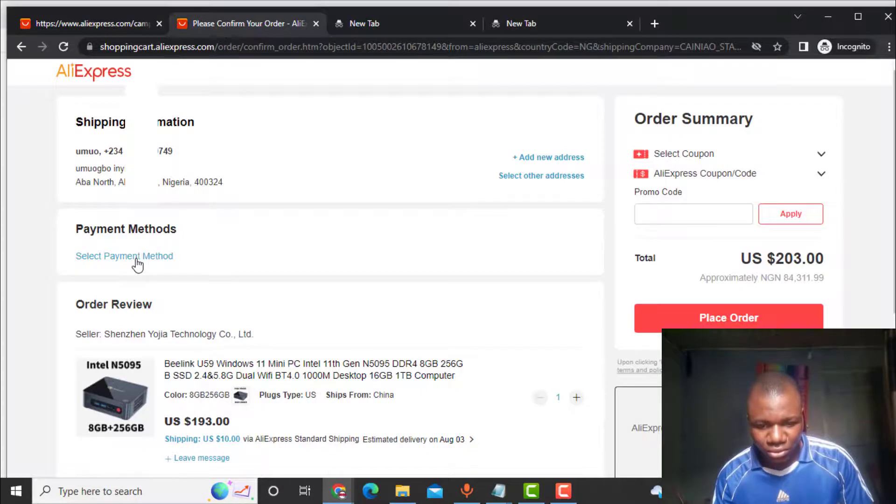
pyautogui.click(137, 265)
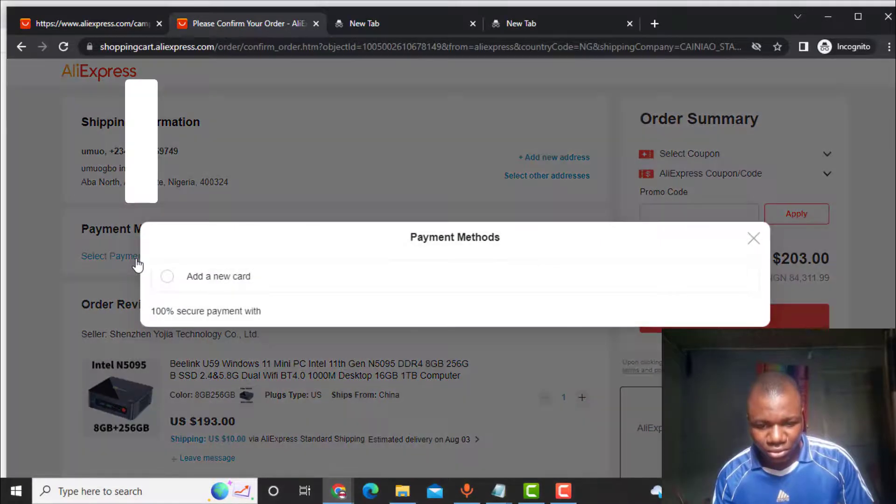
# Step: Enter and submit a new card's details, review the order details, and place the mini PC order
pyautogui.click(167, 278)
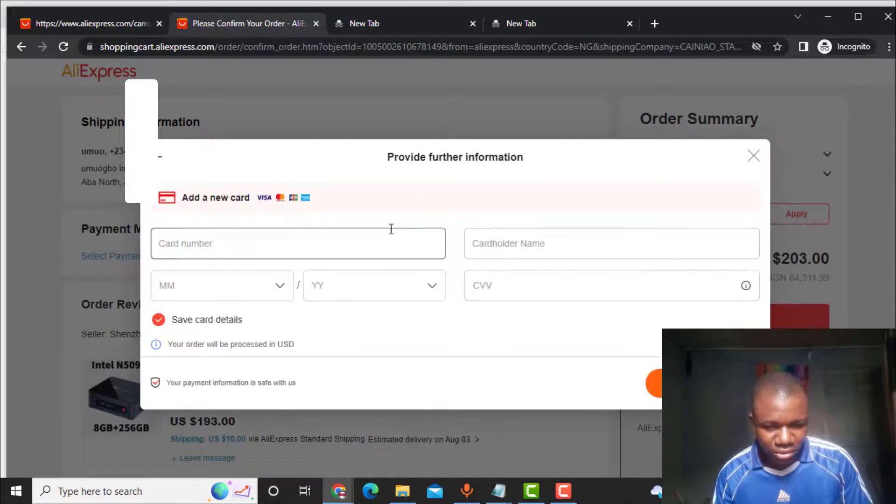
pyautogui.click(375, 238)
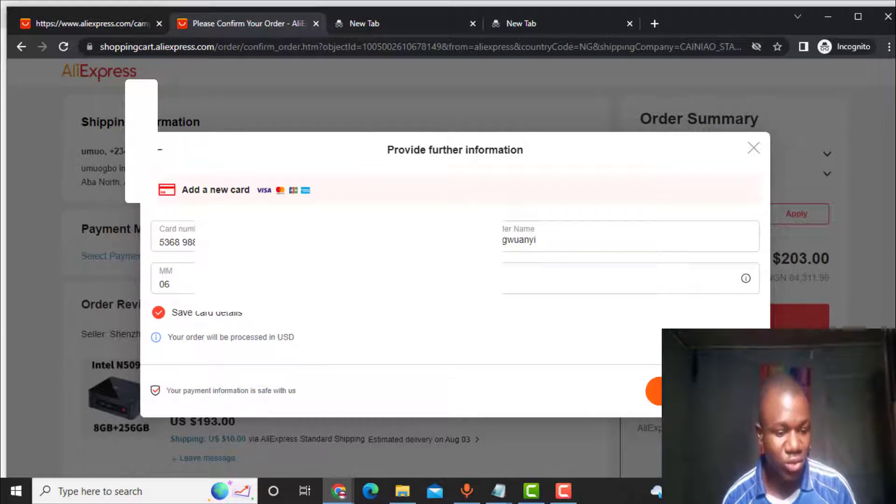
pyautogui.press('Return')
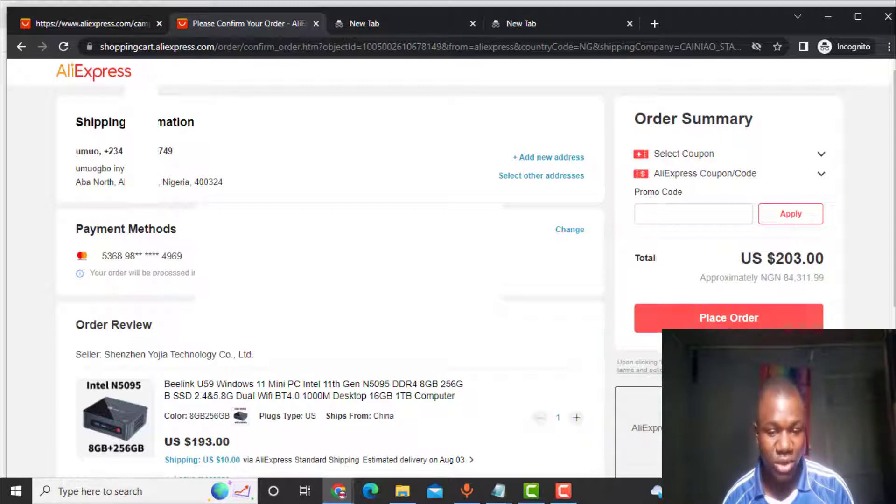
pyautogui.moveTo(195, 259); pyautogui.dragTo(19, 256)
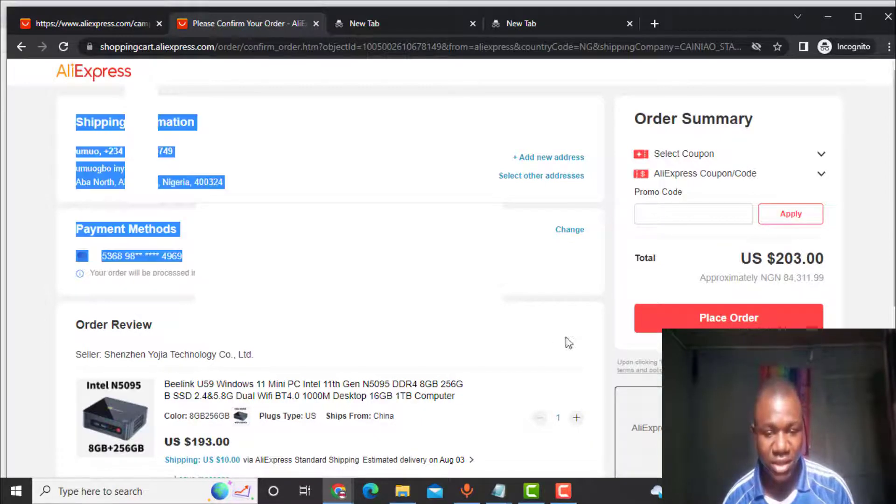
pyautogui.click(500, 317)
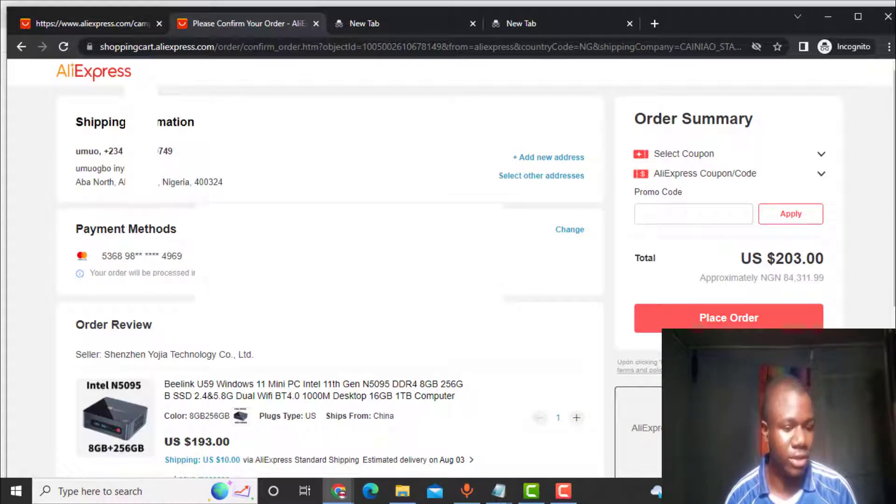
pyautogui.click(742, 327)
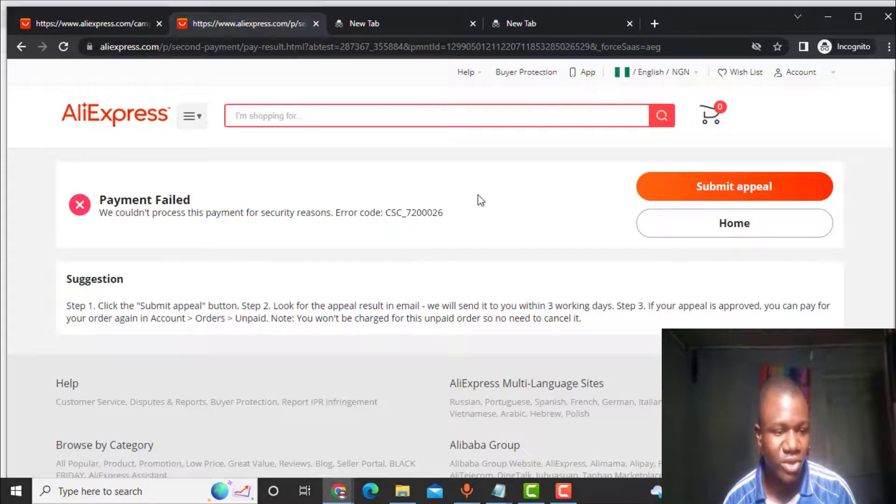
# Step: Highlight the Payment Failed error CSC_7200026, then minimize the incognito AliExpress window
pyautogui.moveTo(459, 215); pyautogui.dragTo(654, 168)
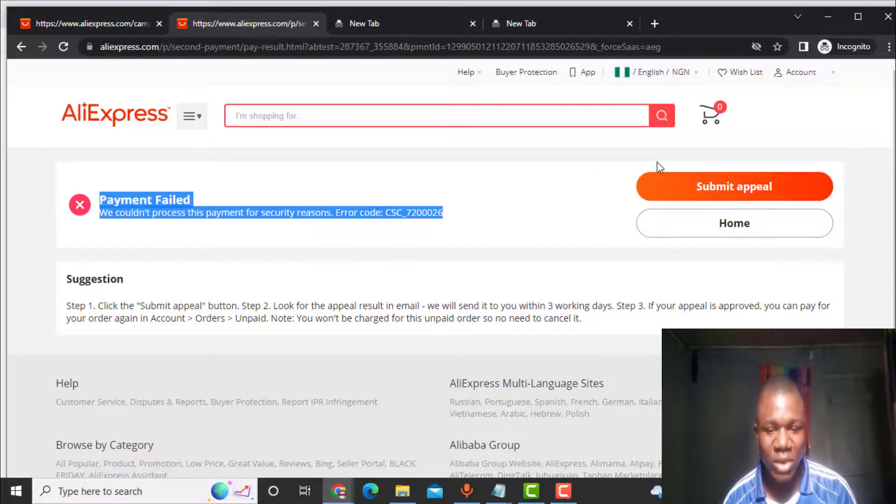
pyautogui.click(618, 188)
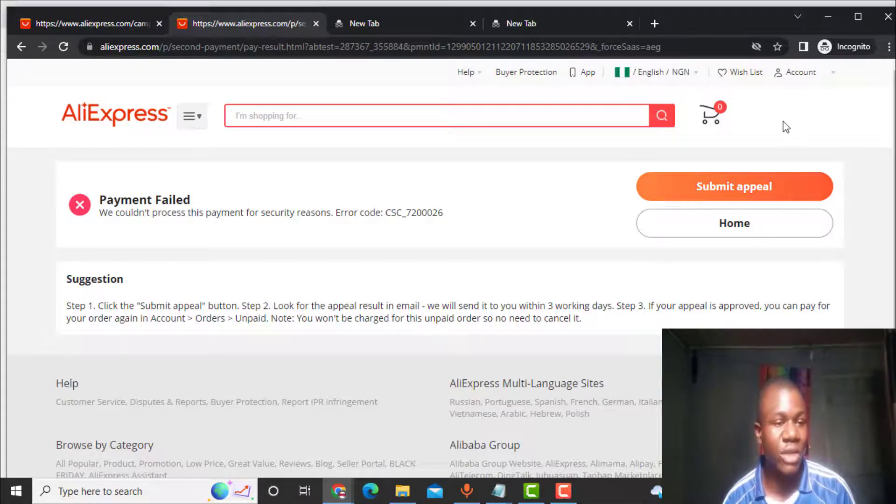
pyautogui.moveTo(788, 85)
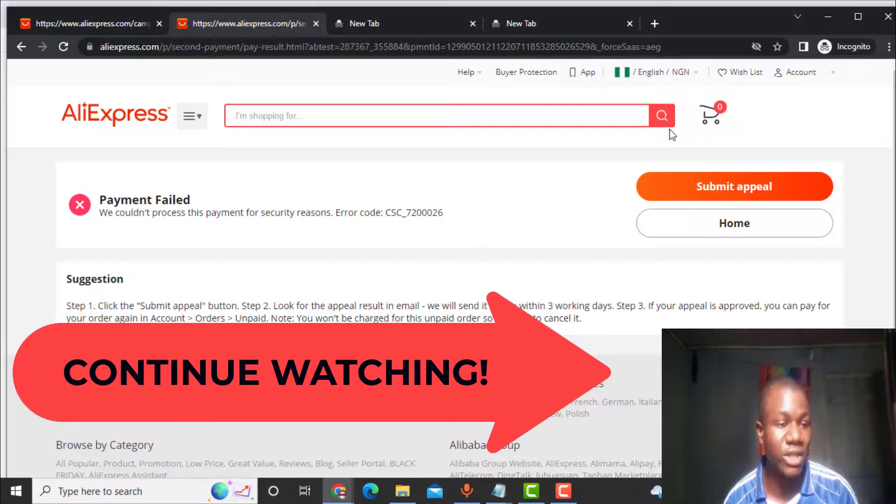
pyautogui.click(828, 17)
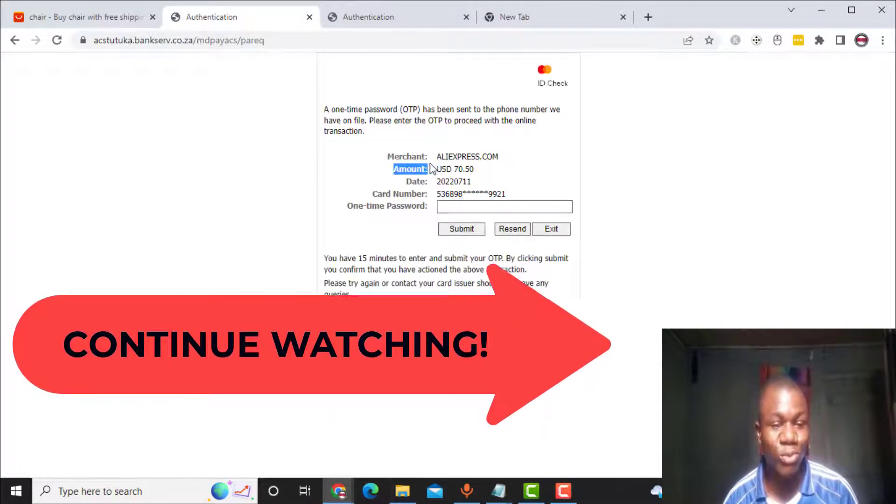
# Step: Leave the bank's OTP page and return to the 'chair - Buy chair' search results tab
pyautogui.doubleClick(447, 156)
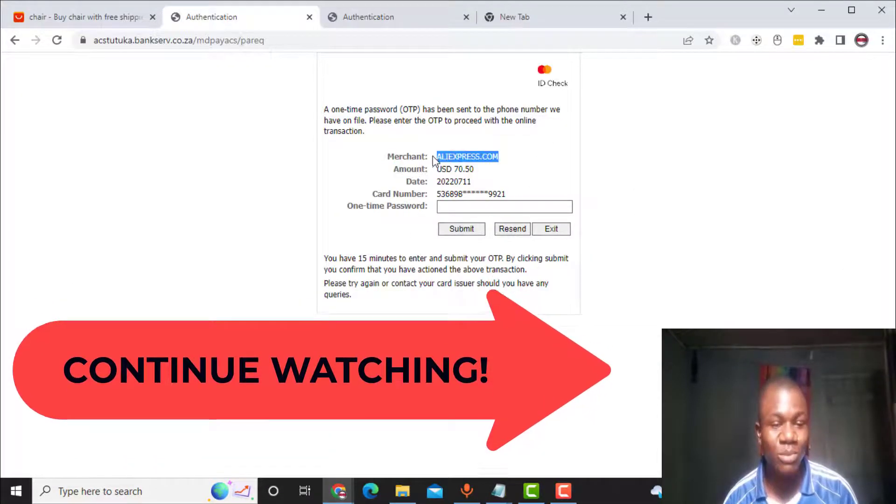
pyautogui.click(509, 165)
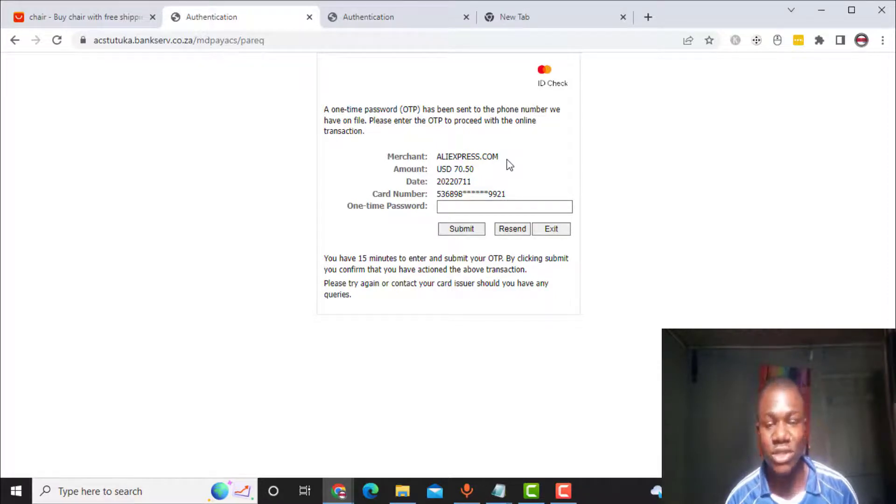
pyautogui.click(121, 20)
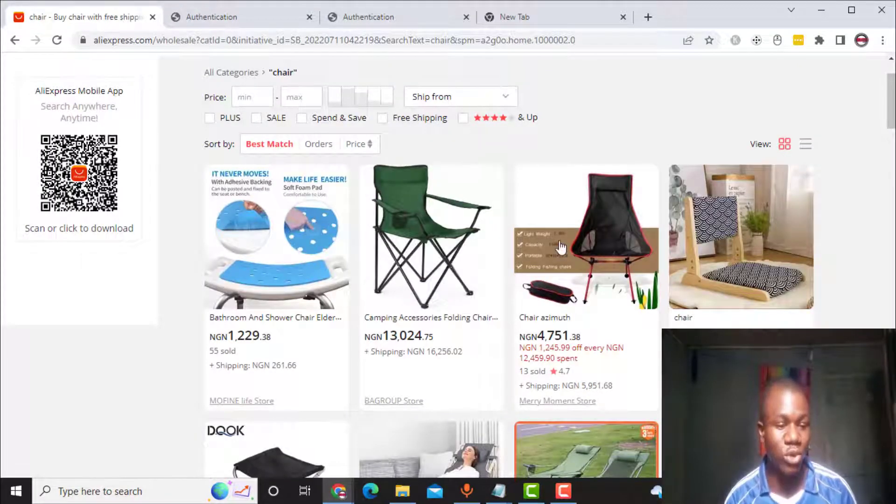
# Step: Browse the chair results and open the red Nordic style Pello armchair listing
pyautogui.scroll(-2, 562, 247)
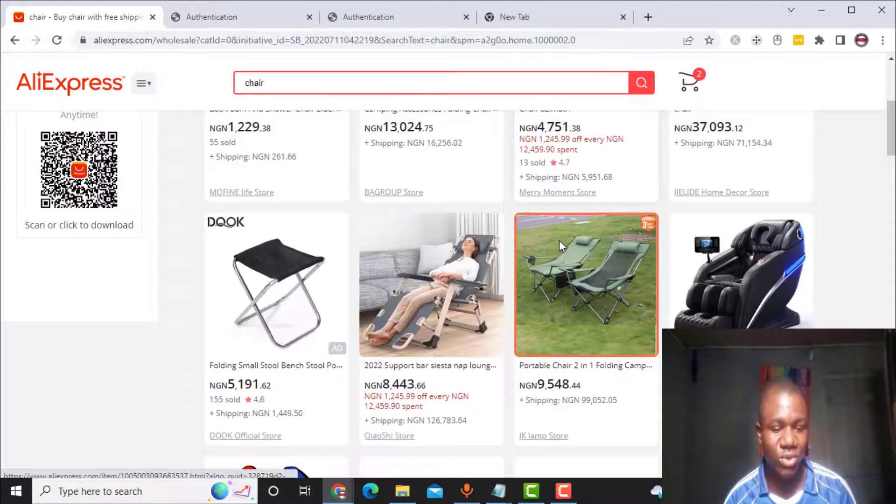
pyautogui.scroll(6, 560, 240)
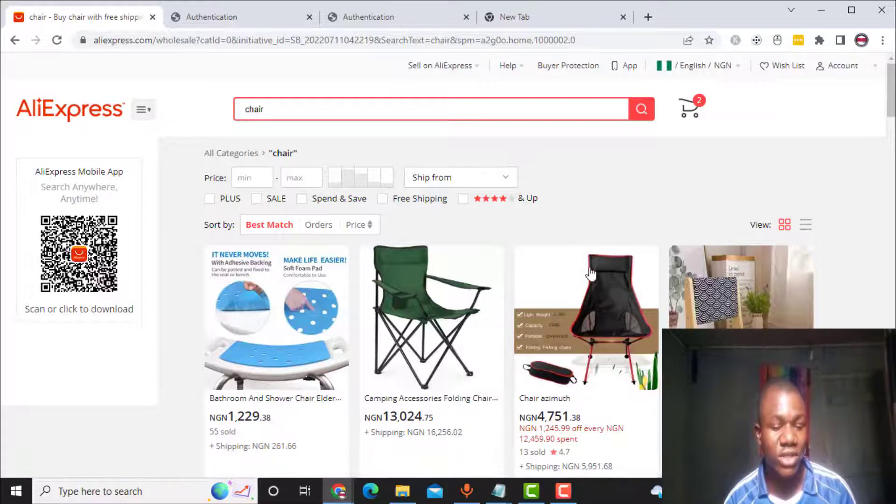
pyautogui.scroll(-1, 480, 344)
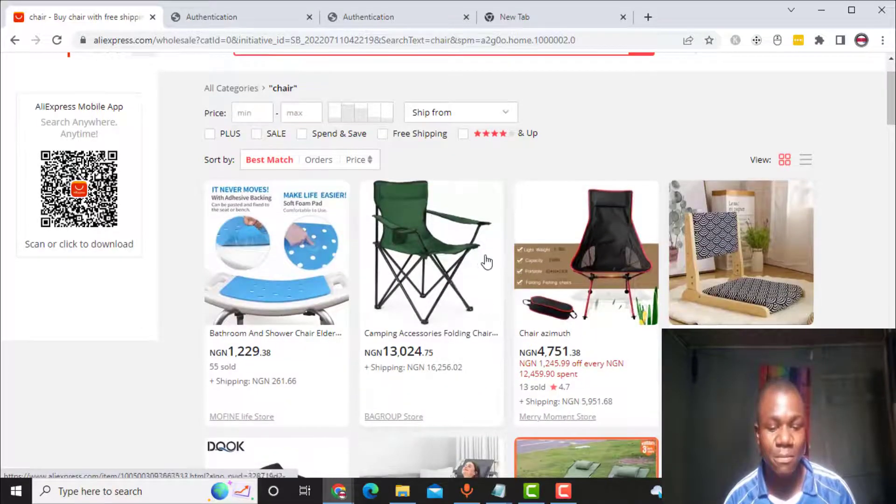
pyautogui.scroll(-3, 456, 303)
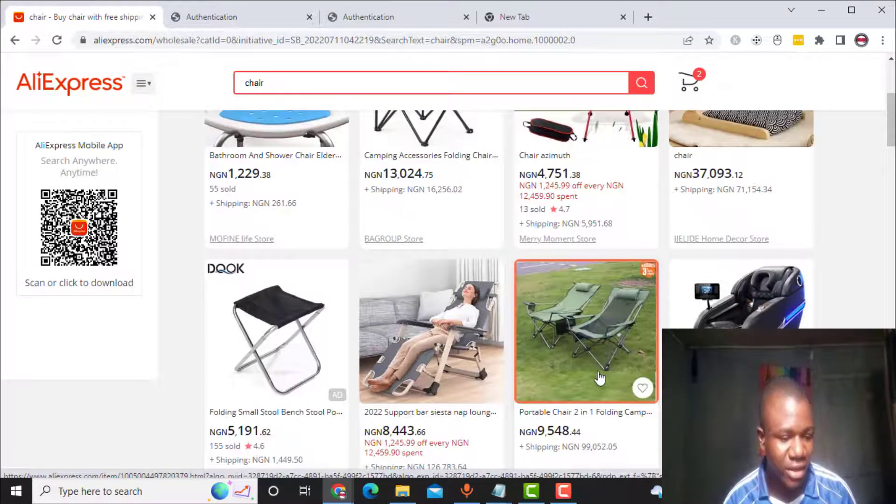
pyautogui.scroll(-3, 592, 376)
pyautogui.scroll(-2, 599, 377)
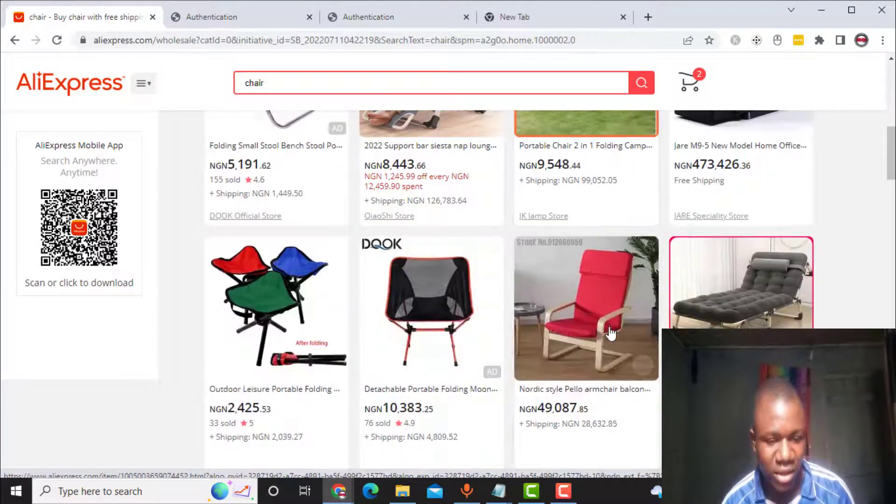
pyautogui.click(589, 367)
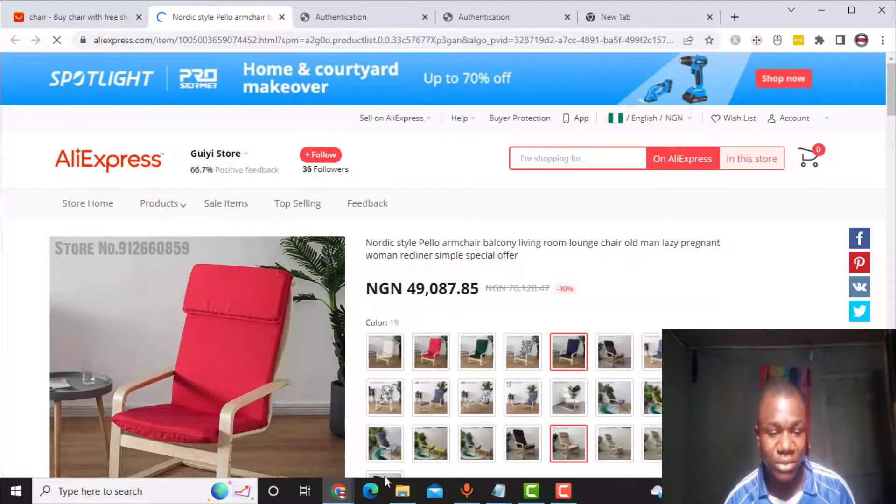
# Step: Check the Pello armchair's NGN 49,087.85 price and choose Buy Now to reach checkout
pyautogui.scroll(-2, 326, 402)
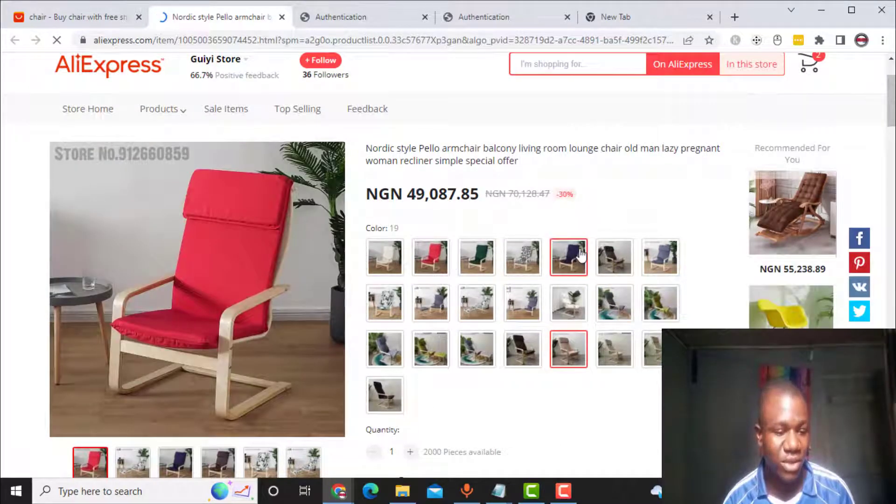
pyautogui.scroll(2, 581, 254)
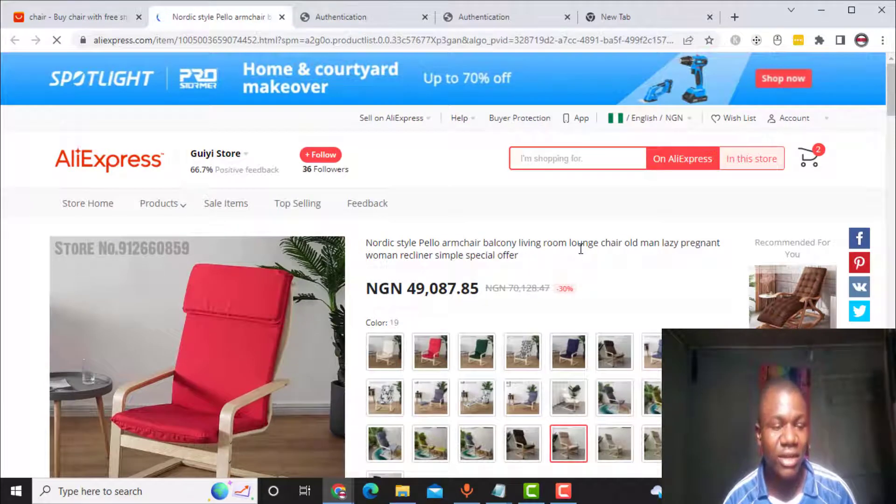
pyautogui.moveTo(480, 289); pyautogui.dragTo(372, 294)
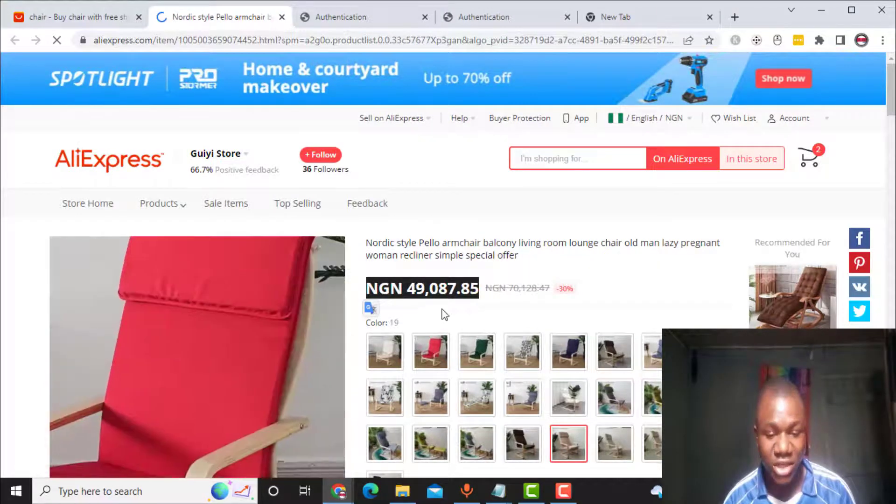
pyautogui.click(734, 314)
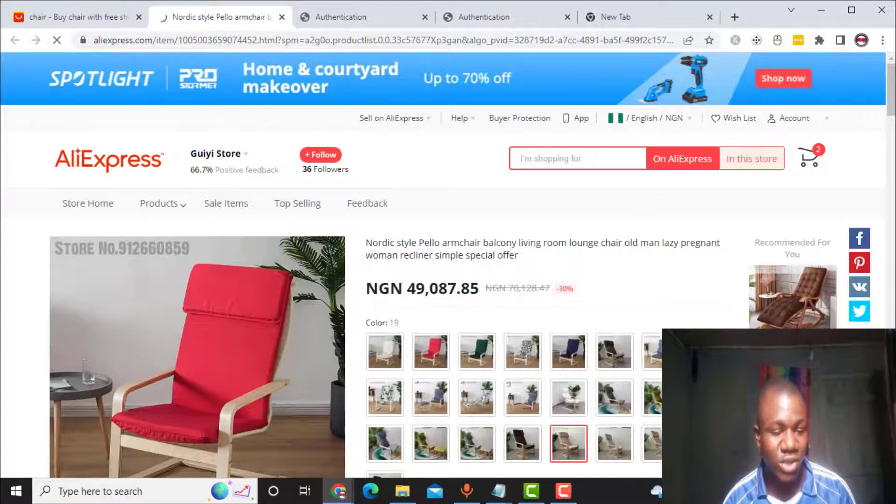
pyautogui.scroll(-6, 448, 265)
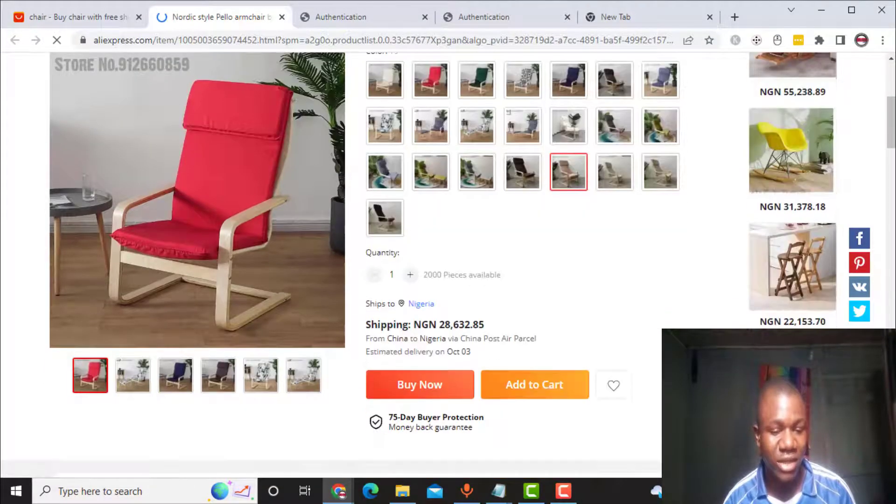
pyautogui.scroll(-1, 692, 328)
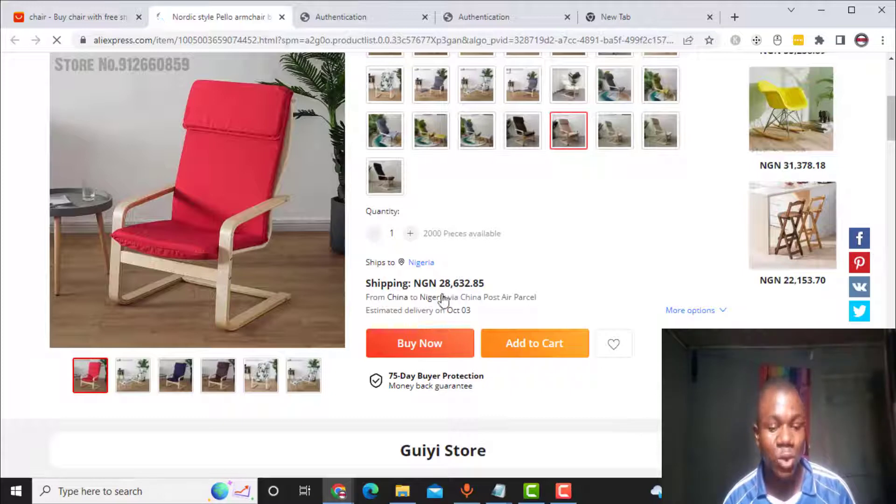
pyautogui.scroll(3, 444, 299)
pyautogui.scroll(3, 444, 299)
pyautogui.scroll(-5, 444, 300)
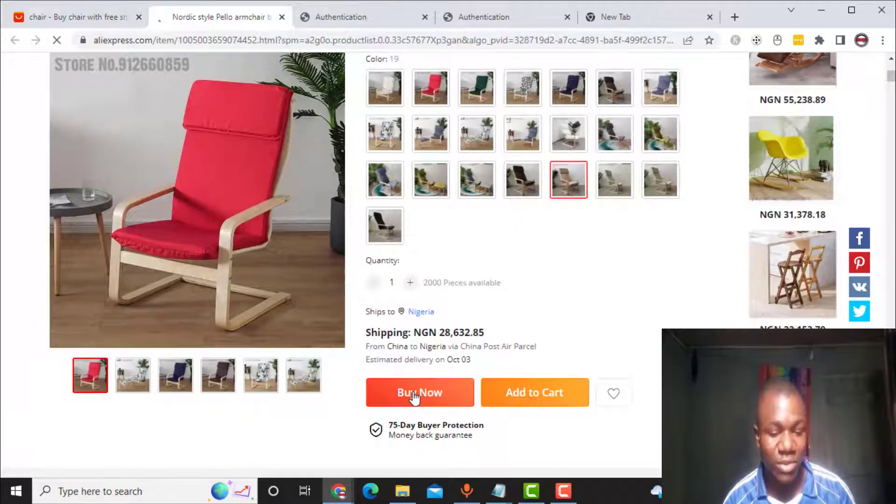
pyautogui.click(415, 398)
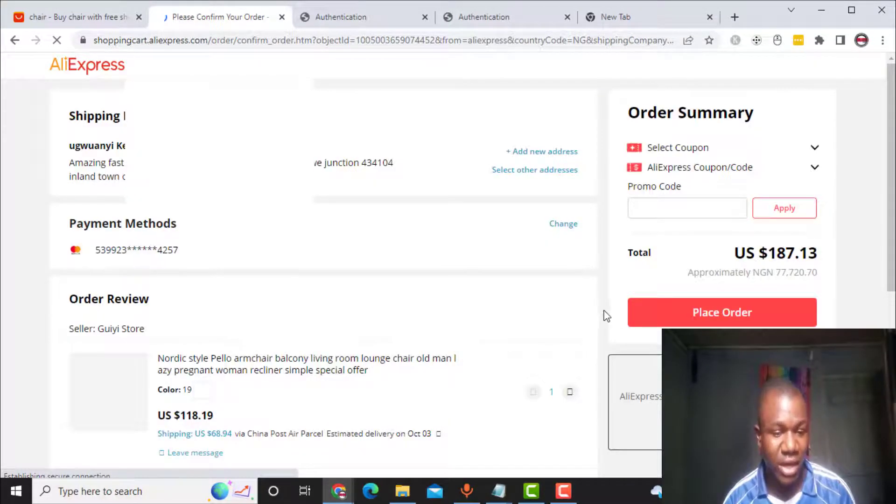
# Step: Open the '+ Add new address' form in the order's Shipping Information section
pyautogui.click(700, 311)
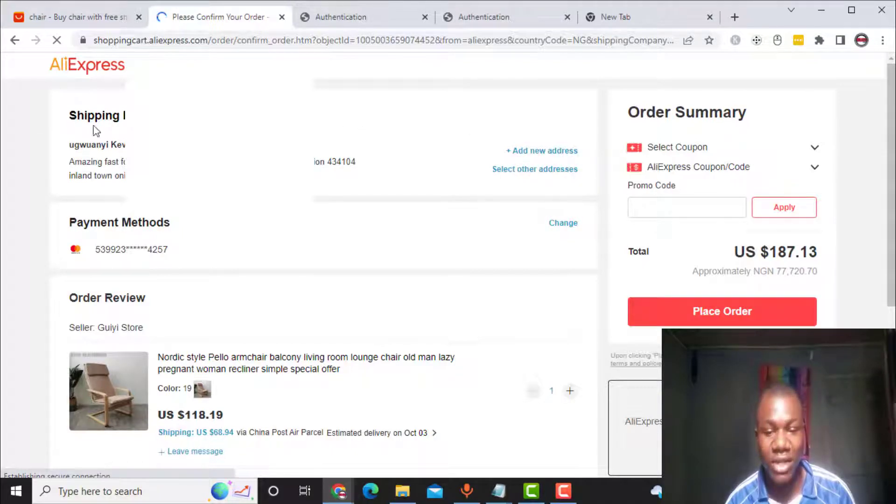
pyautogui.tripleClick(73, 123)
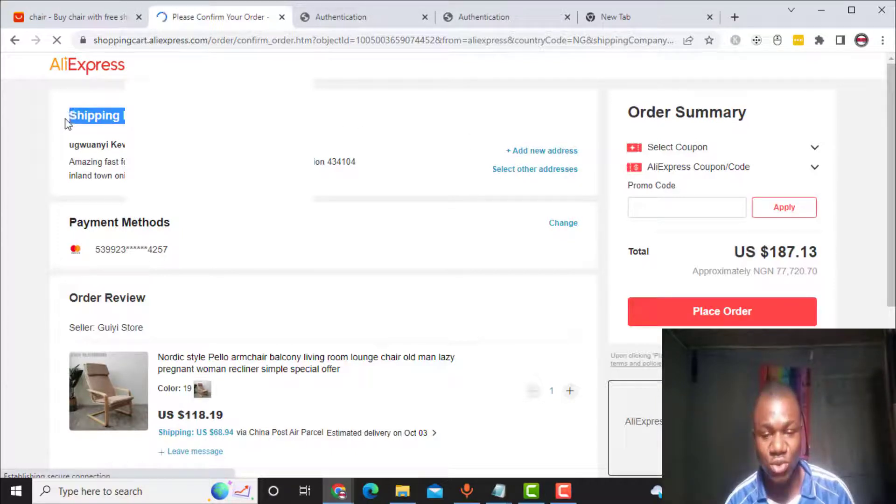
pyautogui.click(419, 206)
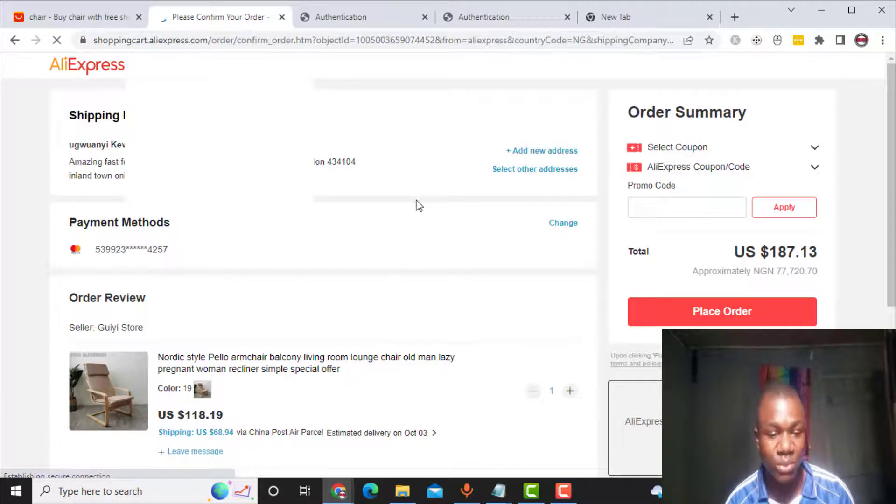
pyautogui.click(531, 151)
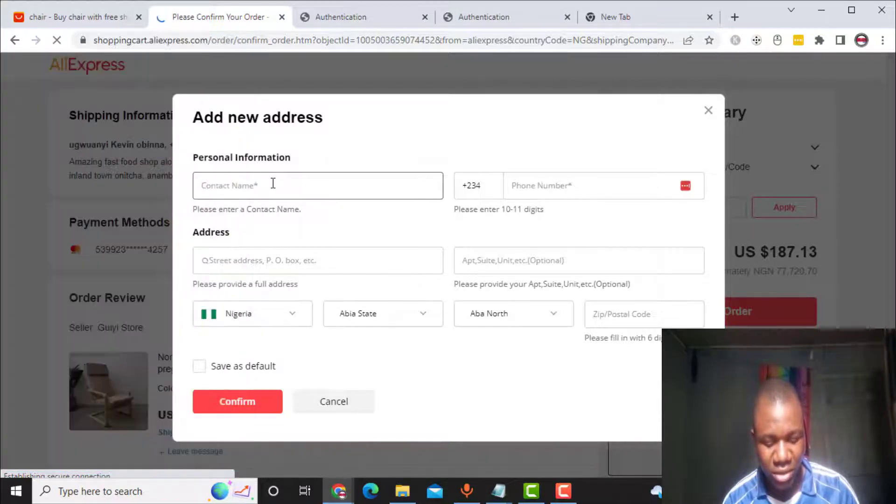
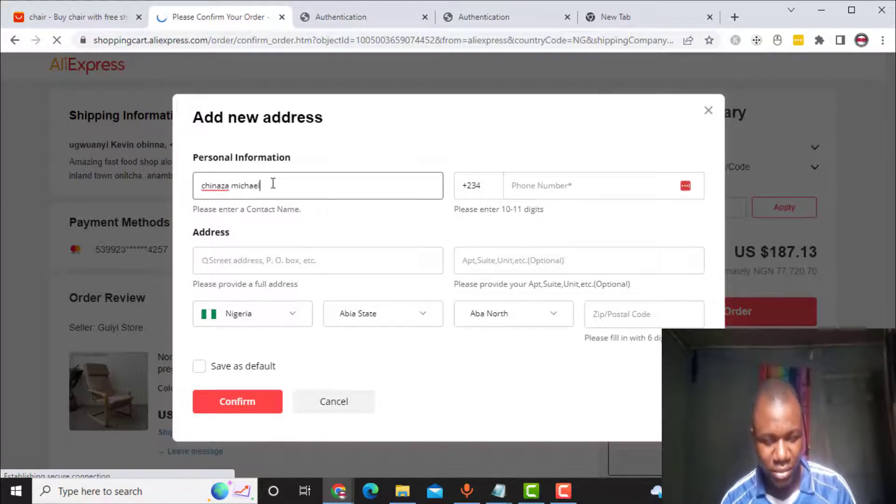
# Step: Enter the contact's name, phone number and street address in the new address form
pyautogui.click(540, 193)
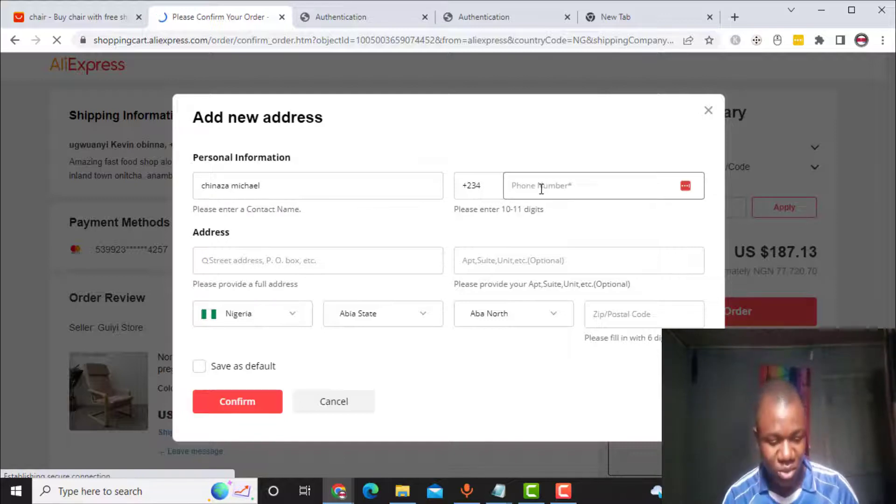
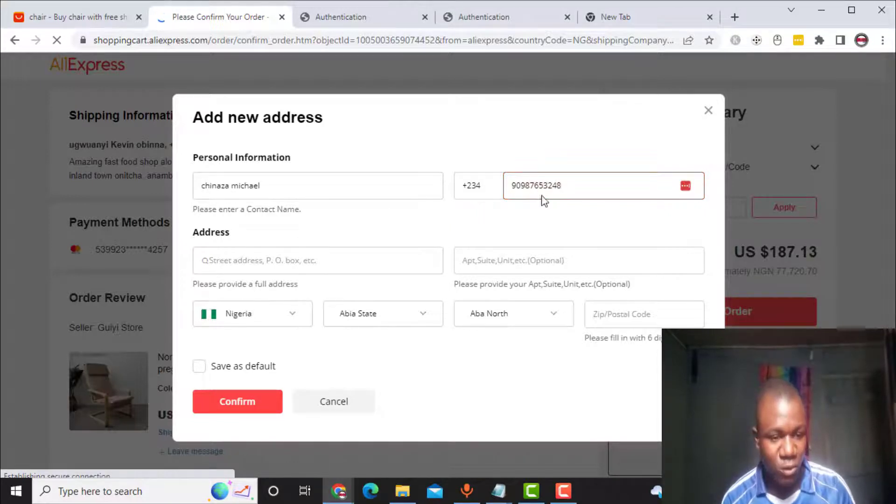
pyautogui.click(244, 260)
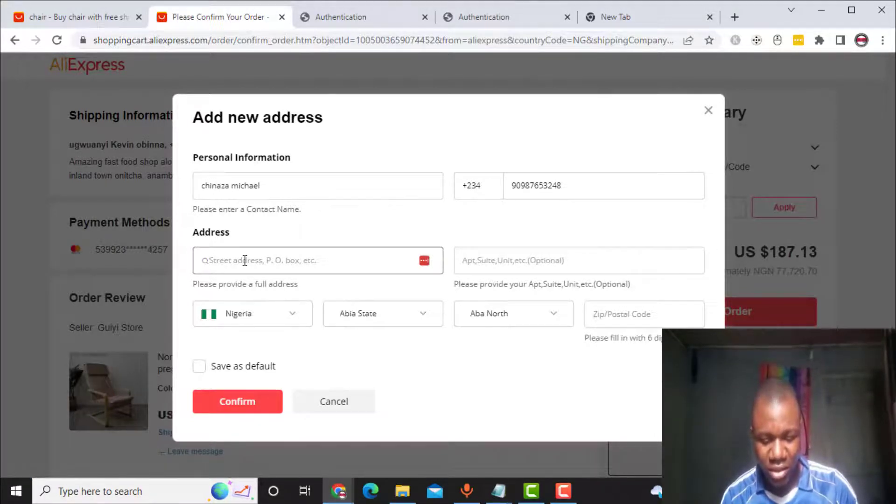
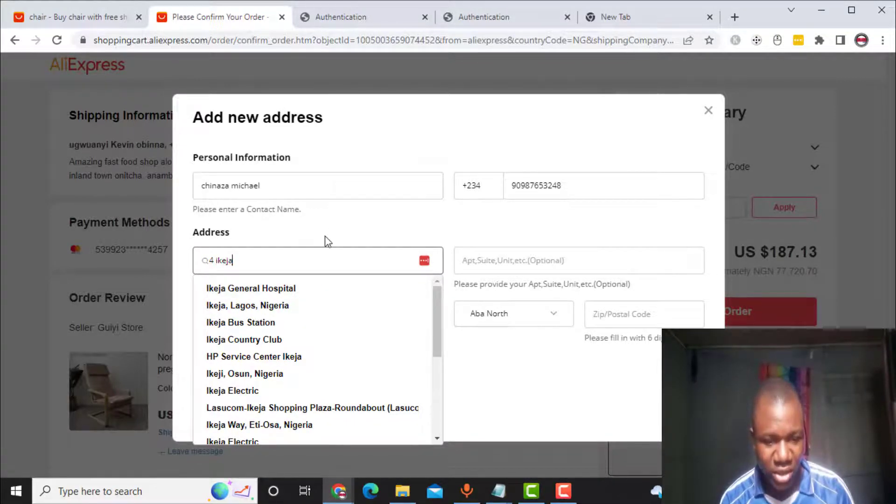
pyautogui.click(230, 262)
pyautogui.click(498, 283)
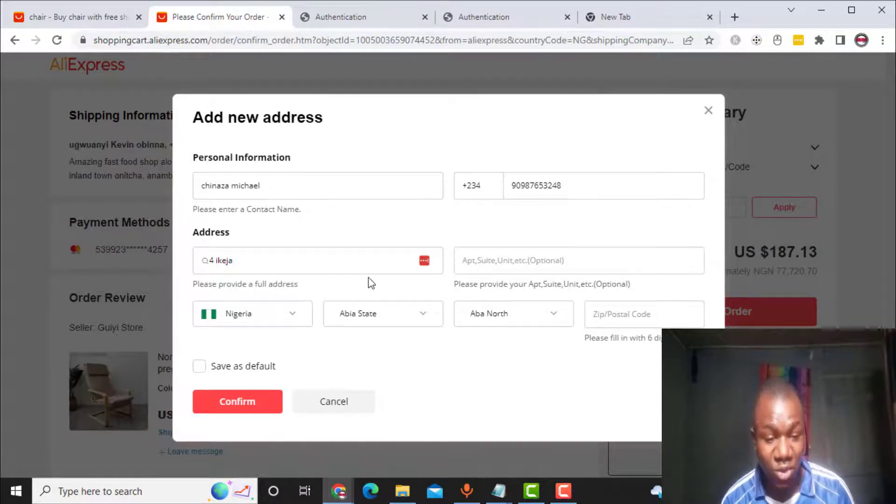
pyautogui.click(526, 260)
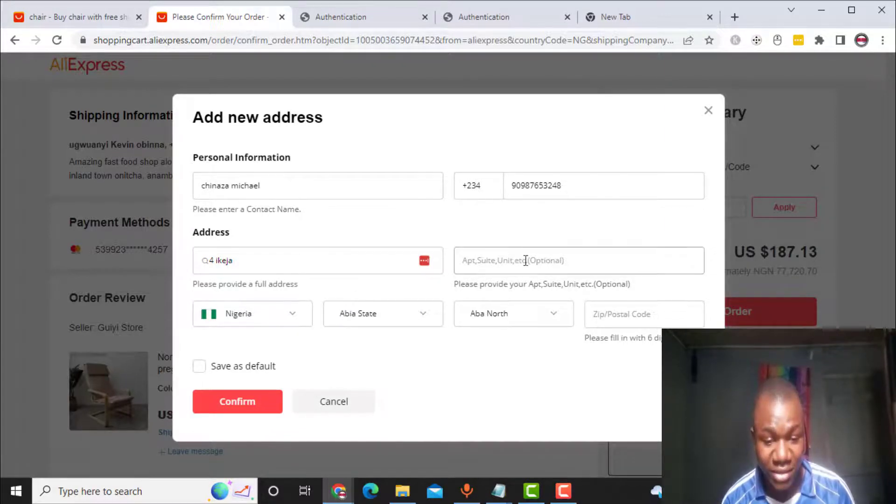
# Step: Set the state to Lagos, the area to Ikeja Oba Akran, and enter the postal code
pyautogui.click(507, 313)
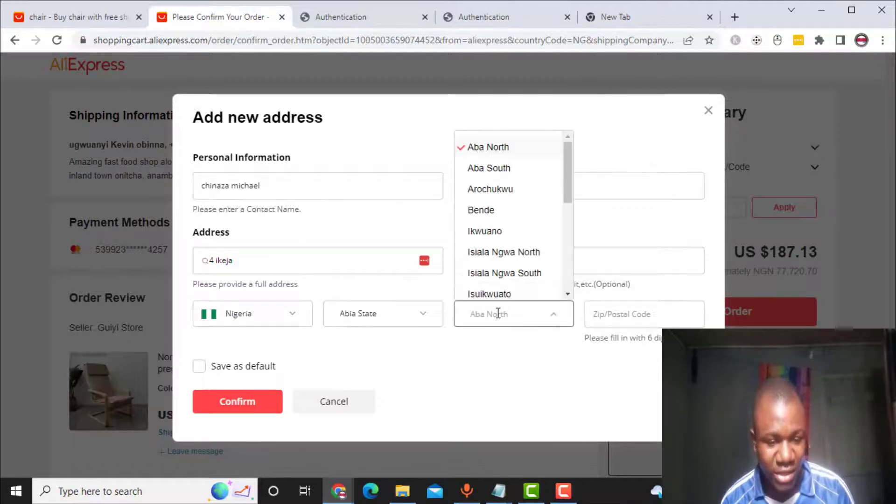
pyautogui.moveTo(566, 174)
pyautogui.mouseDown()
pyautogui.moveTo(567, 248)
pyautogui.moveTo(591, 276)
pyautogui.moveTo(578, 178)
pyautogui.mouseUp()
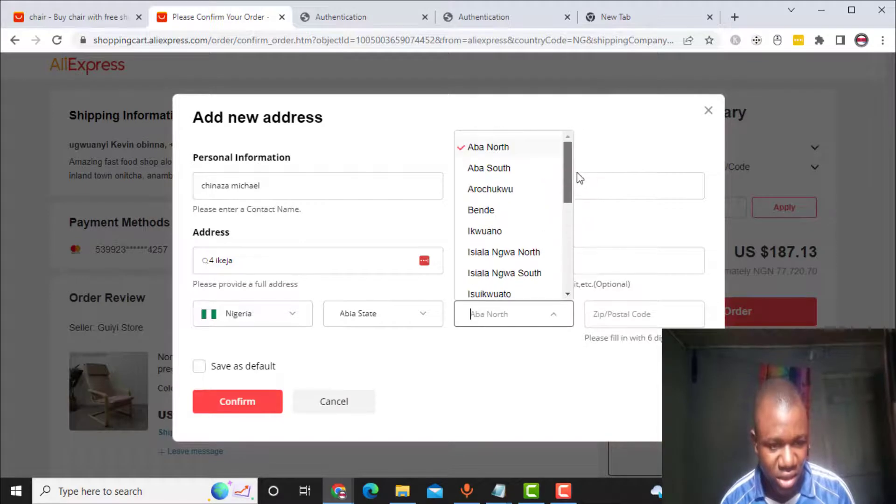
pyautogui.click(424, 314)
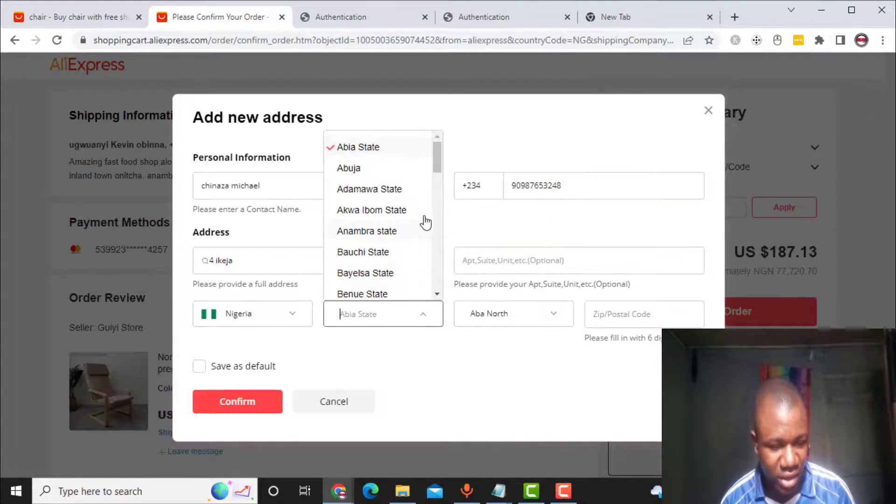
pyautogui.write('lag')
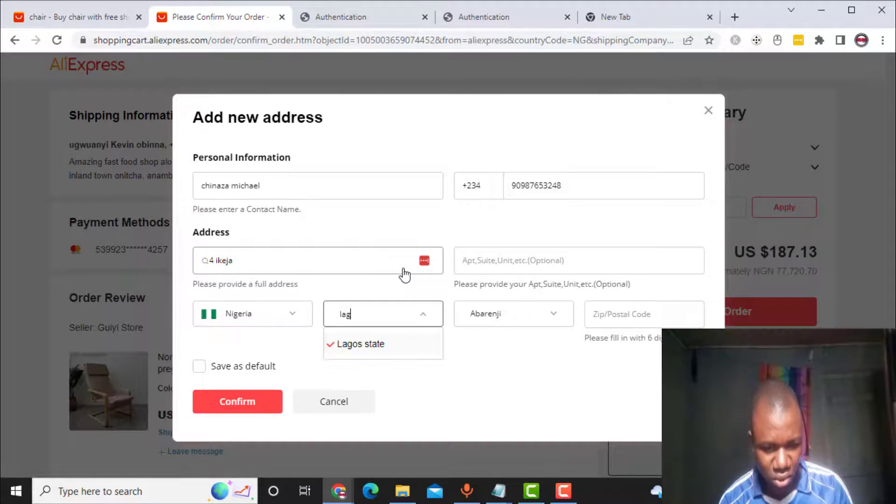
pyautogui.click(393, 344)
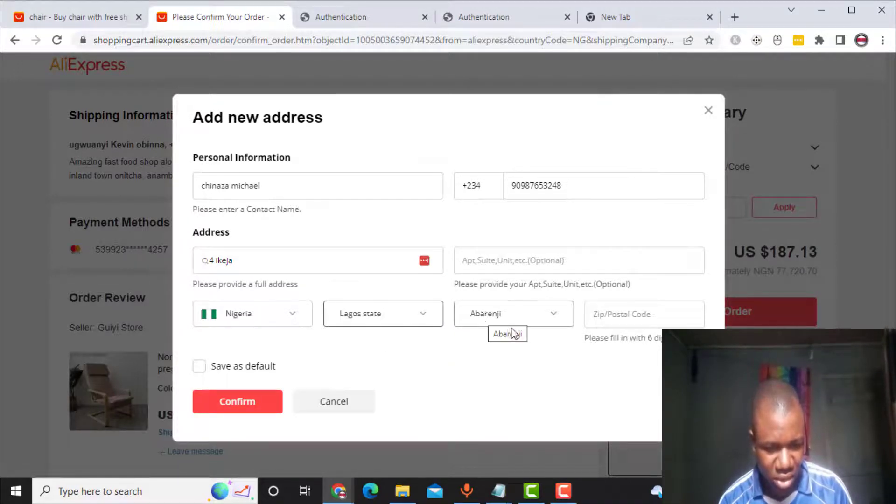
pyautogui.click(547, 322)
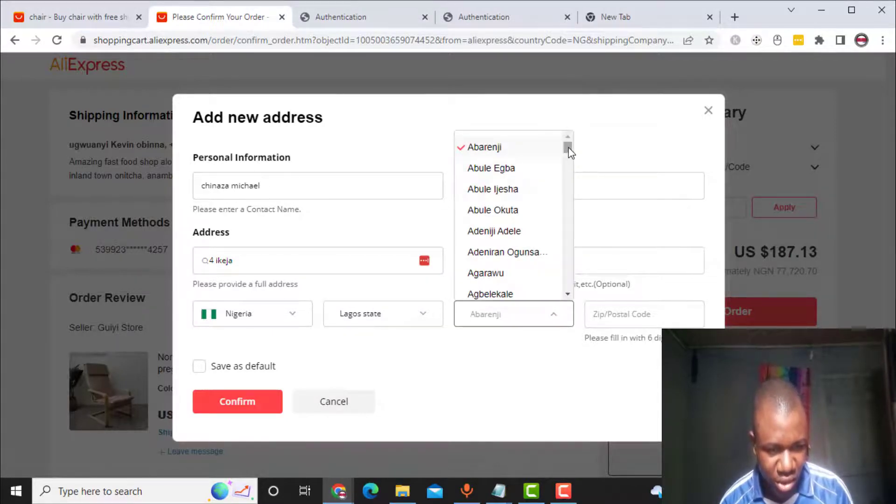
pyautogui.moveTo(569, 151); pyautogui.dragTo(577, 199)
pyautogui.scroll(-10, 536, 187)
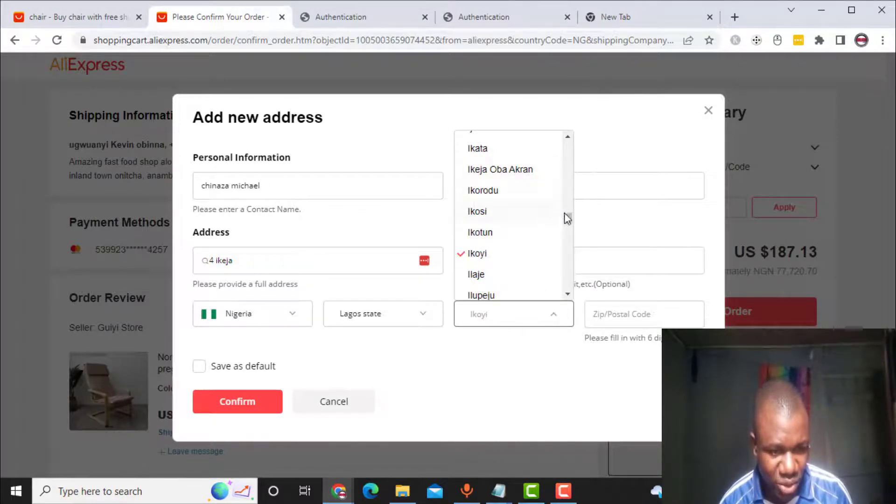
pyautogui.moveTo(567, 217); pyautogui.dragTo(568, 216)
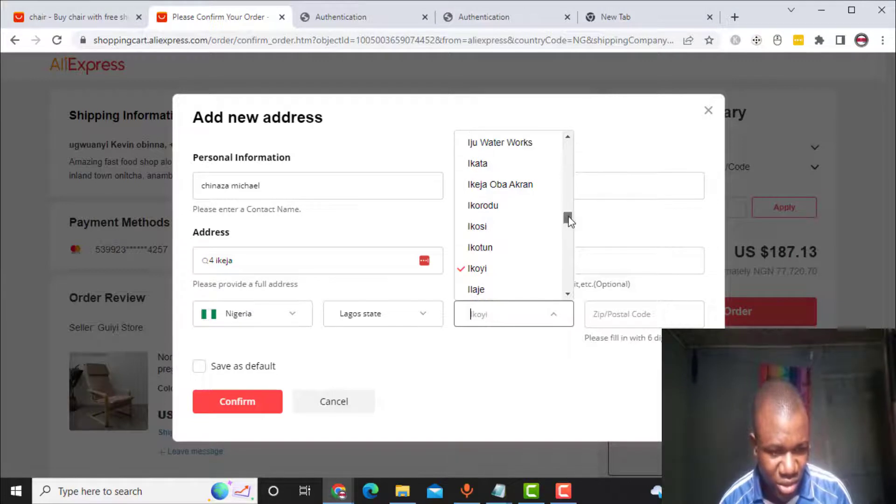
pyautogui.click(513, 186)
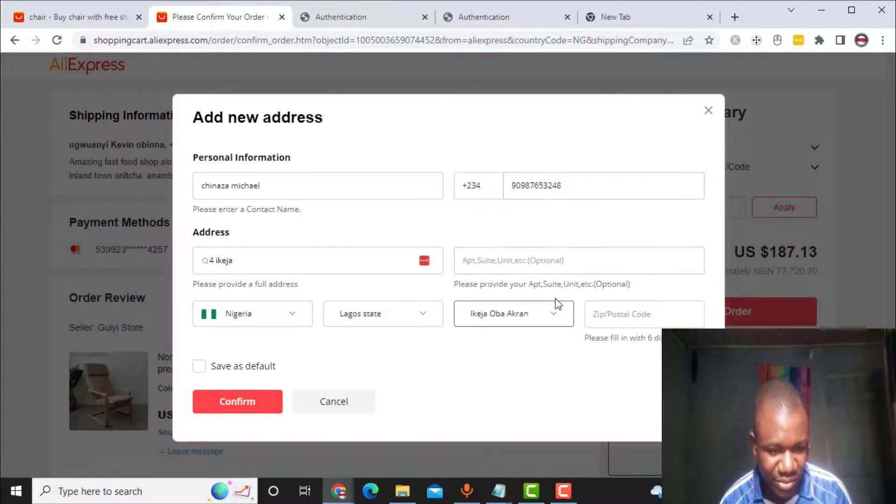
pyautogui.click(628, 320)
pyautogui.write('544362')
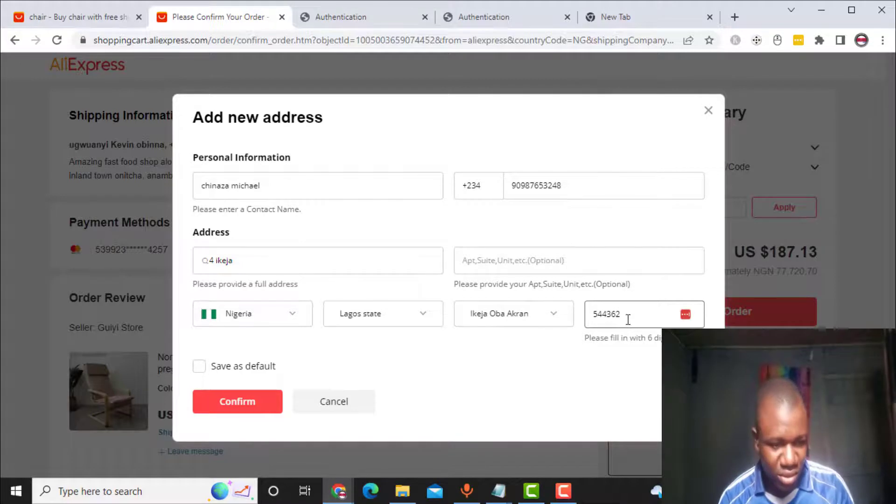
pyautogui.click(575, 371)
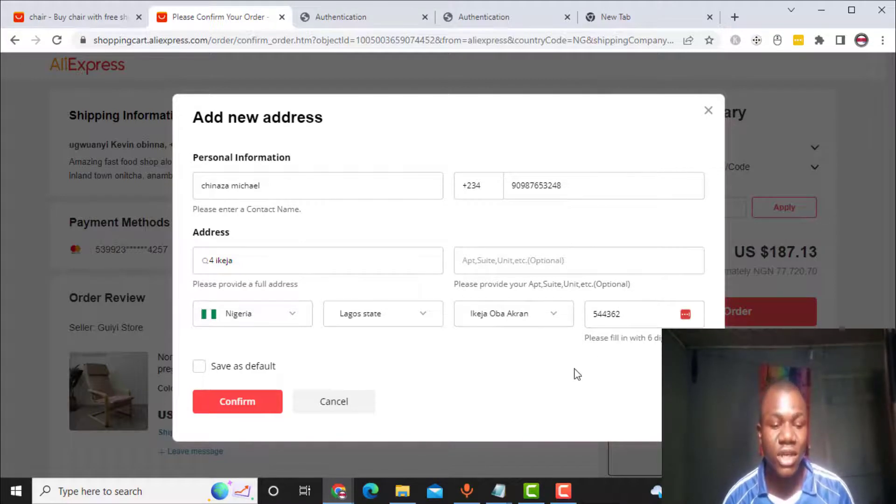
# Step: Confirm the new Ikeja, Lagos address and review it under Shipping Information
pyautogui.click(237, 402)
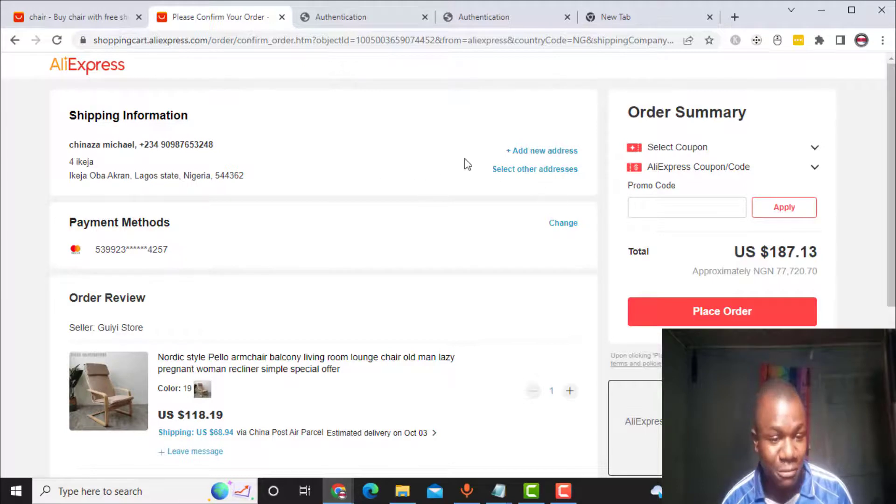
pyautogui.moveTo(72, 115); pyautogui.dragTo(194, 134)
pyautogui.moveTo(62, 132); pyautogui.dragTo(250, 186)
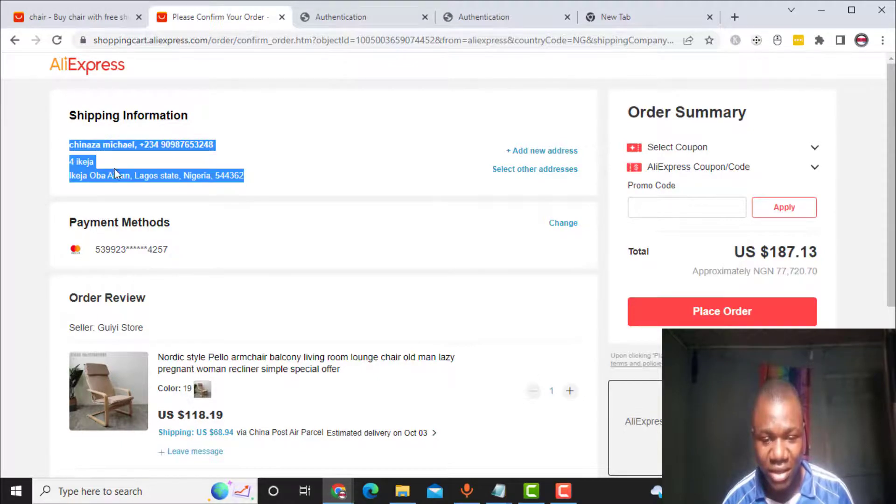
pyautogui.click(272, 198)
pyautogui.click(159, 156)
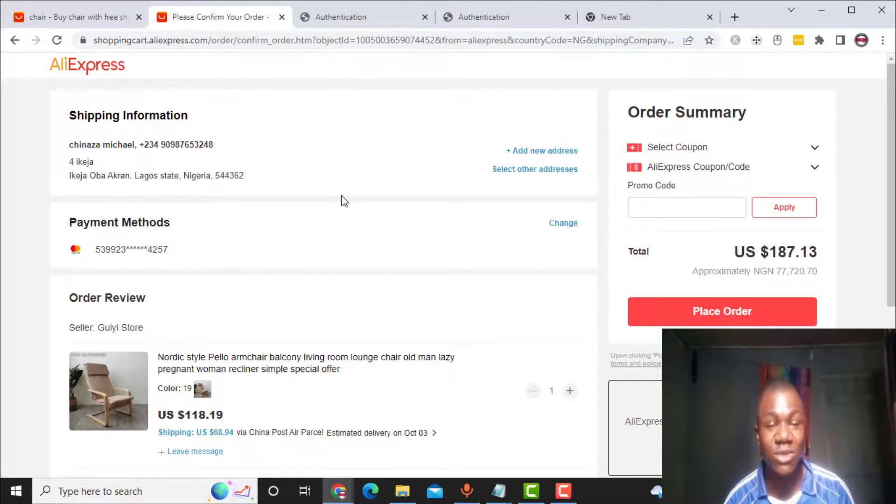
pyautogui.moveTo(298, 182); pyautogui.dragTo(58, 97)
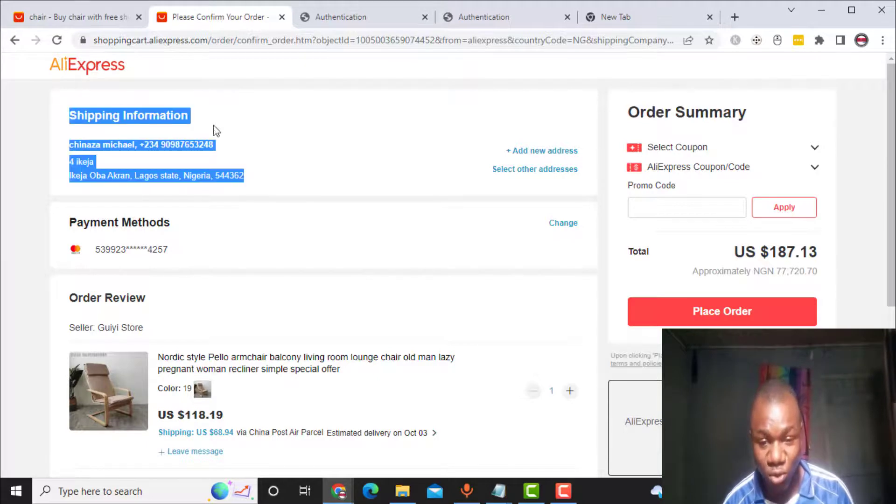
pyautogui.click(286, 150)
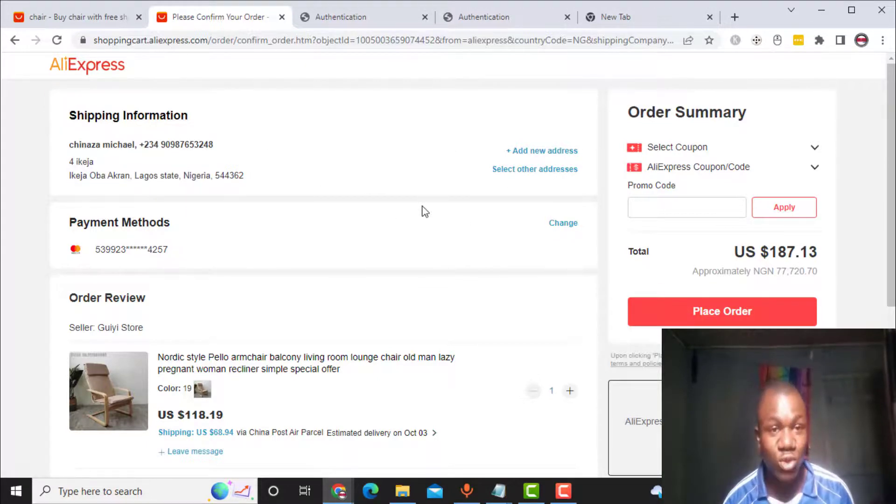
pyautogui.click(735, 318)
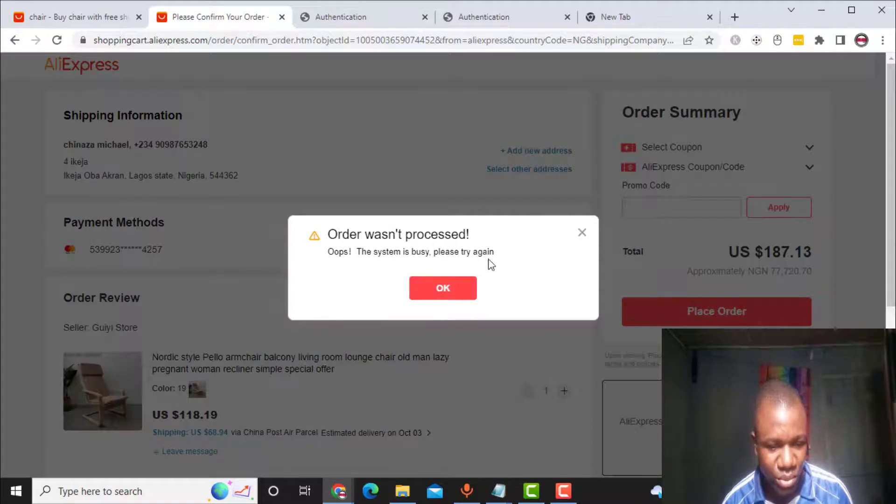
pyautogui.click(581, 233)
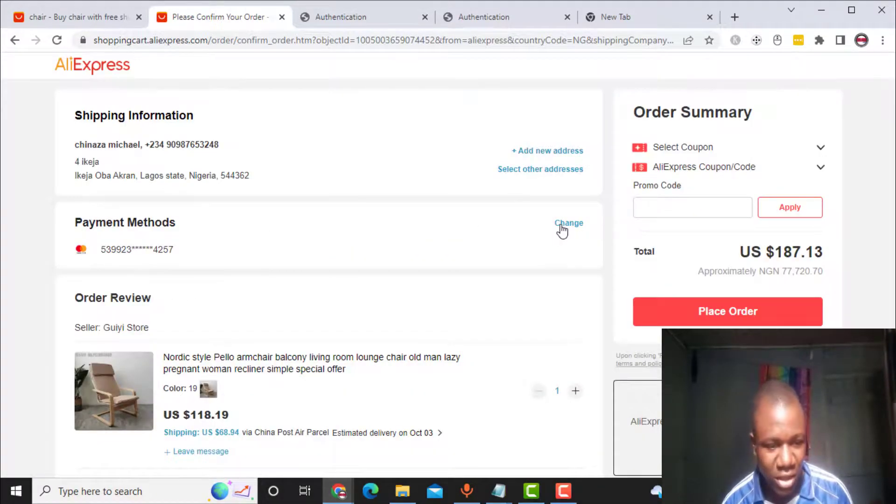
# Step: Pay with the third saved Mastercard, dismiss the busy error, and check the US $187.13 total
pyautogui.click(560, 226)
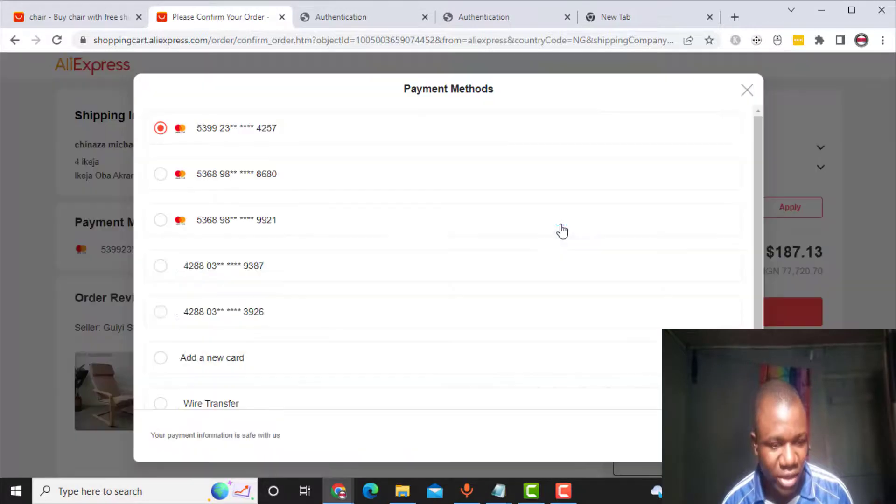
pyautogui.click(252, 224)
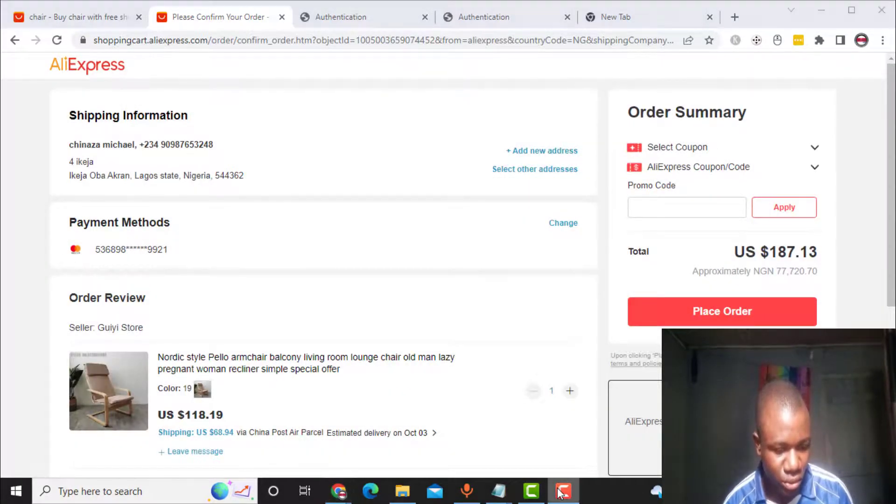
pyautogui.click(561, 493)
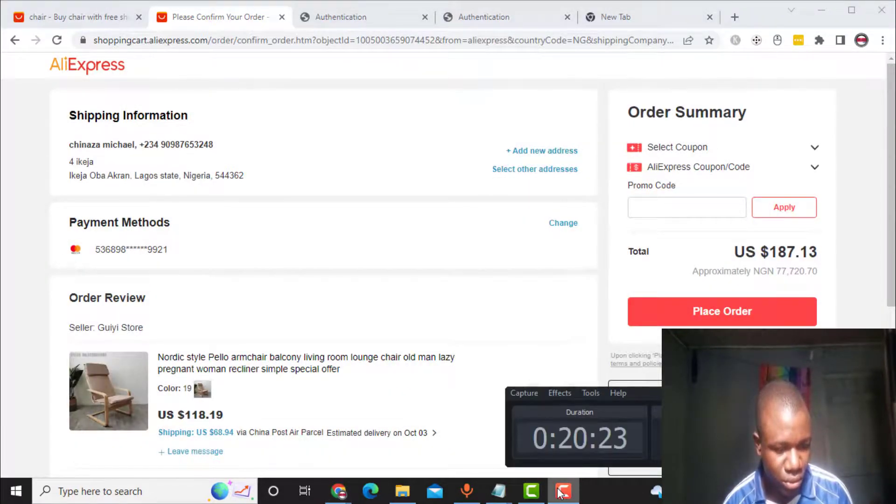
pyautogui.click(561, 493)
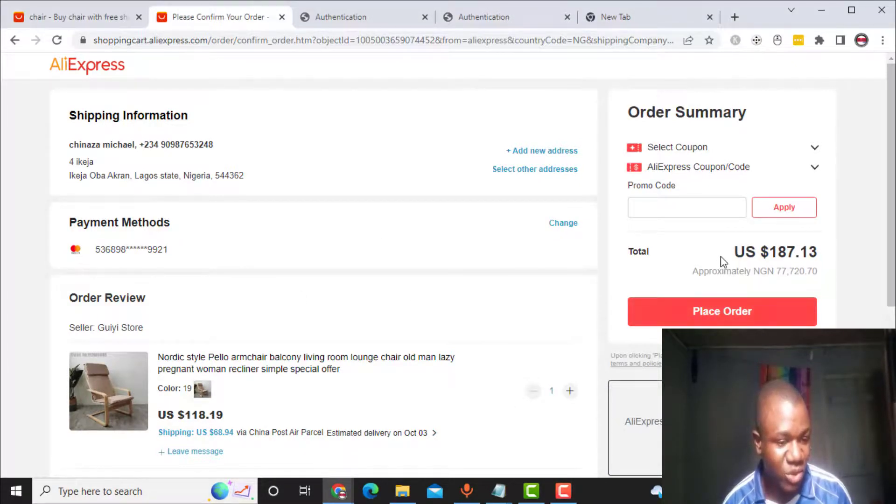
pyautogui.moveTo(725, 260); pyautogui.dragTo(818, 251)
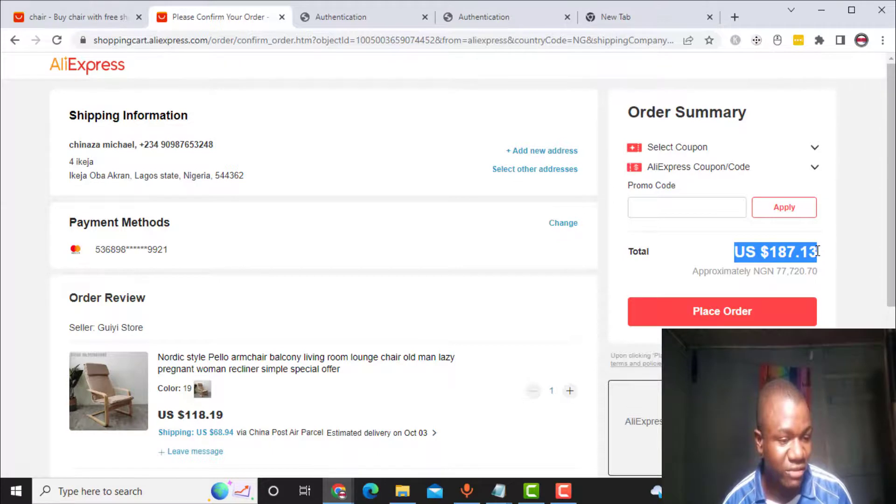
pyautogui.click(820, 287)
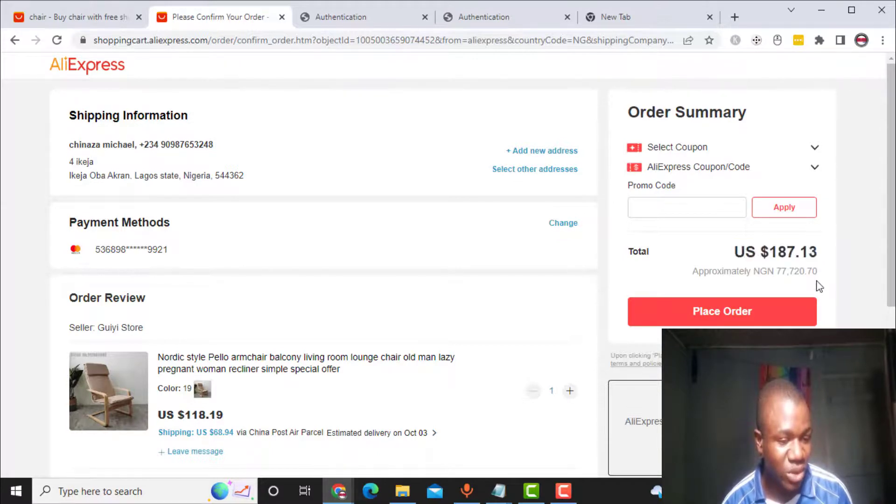
# Step: Place the US $187.13 order and type a one-time password on the Mastercard ID Check page
pyautogui.click(737, 322)
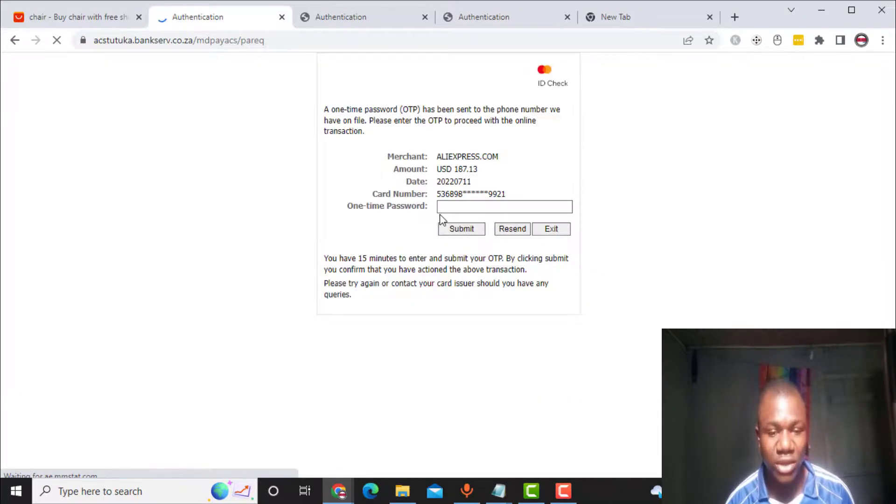
pyautogui.click(448, 213)
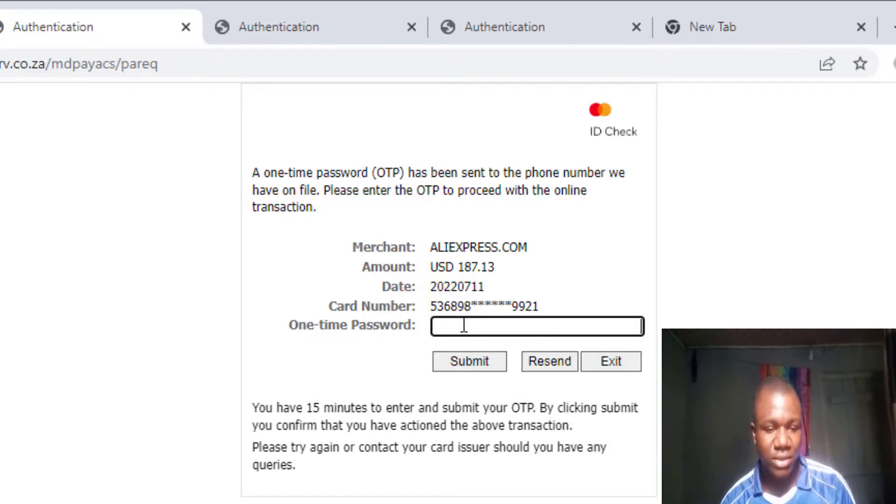
pyautogui.write('******')
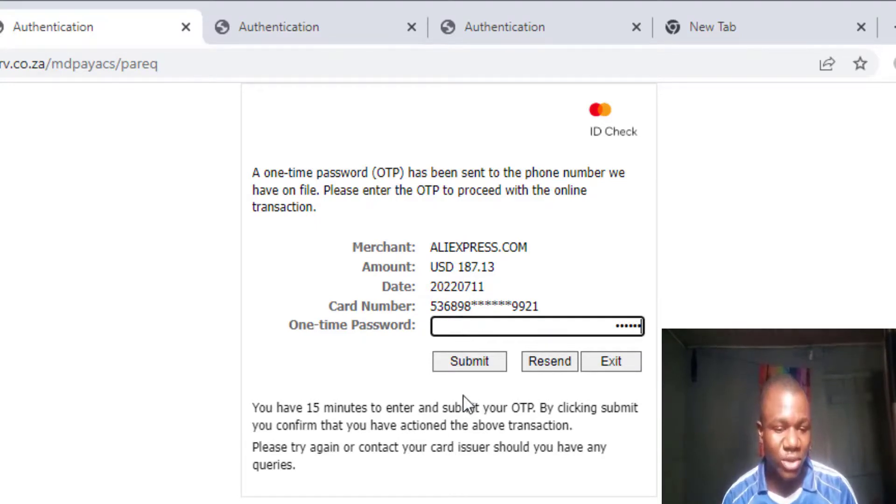
pyautogui.click(356, 377)
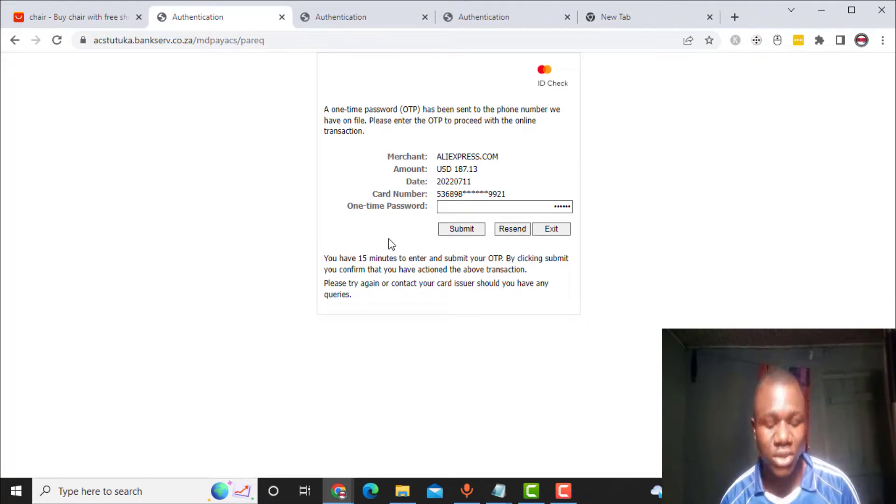
# Step: Delete the entered one-time password and return to the chair search results tab
pyautogui.press('XF86AudioLowerVolume')
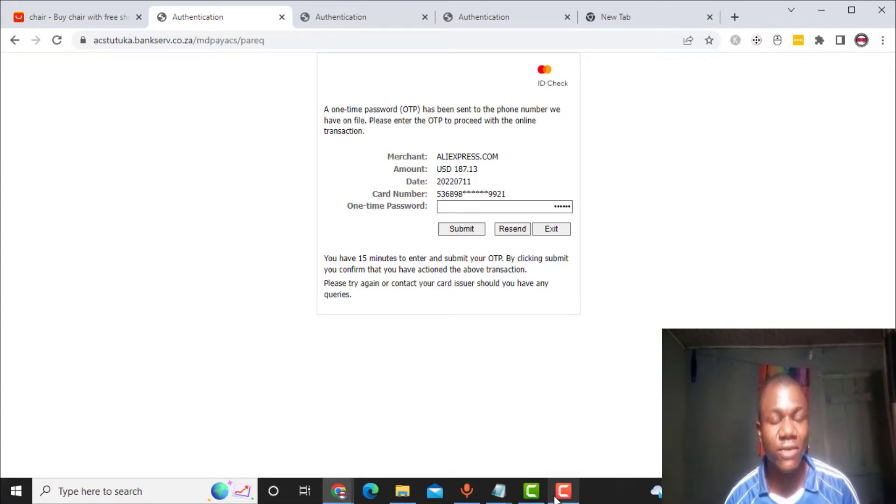
pyautogui.doubleClick(526, 206)
pyautogui.press('BackSpace')
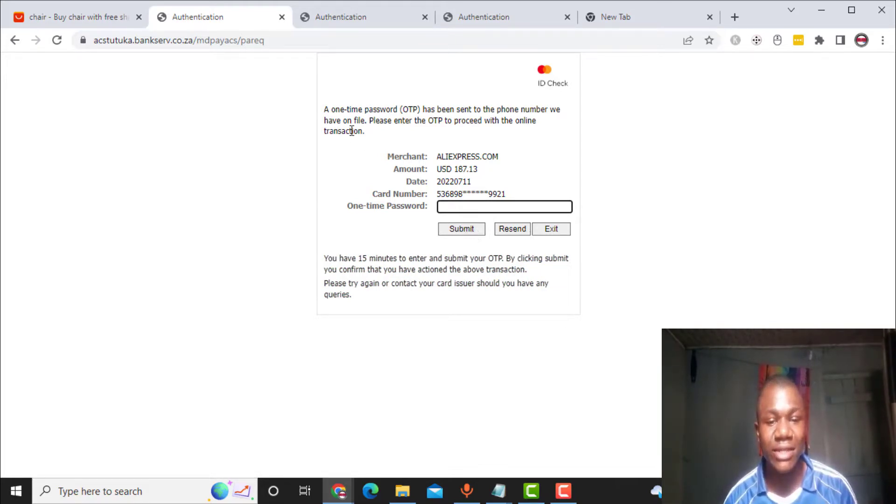
pyautogui.click(97, 21)
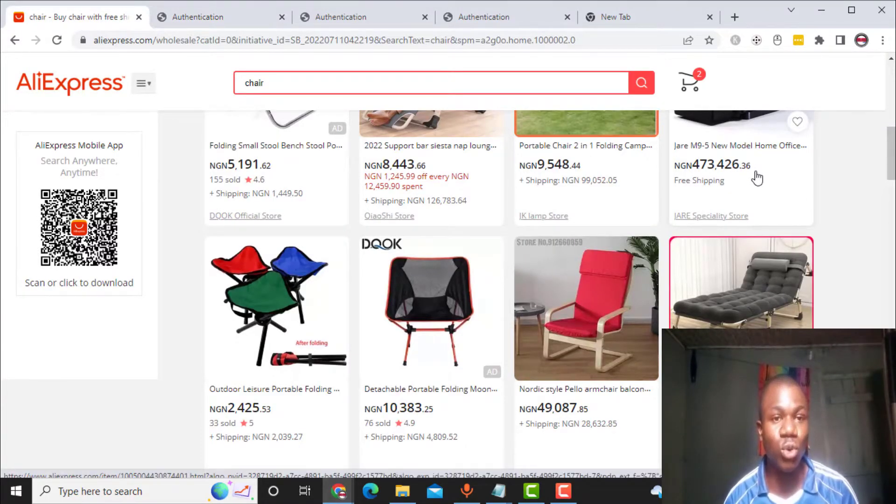
# Step: Scroll the chair results back to the top and open a new browser tab
pyautogui.scroll(3, 757, 177)
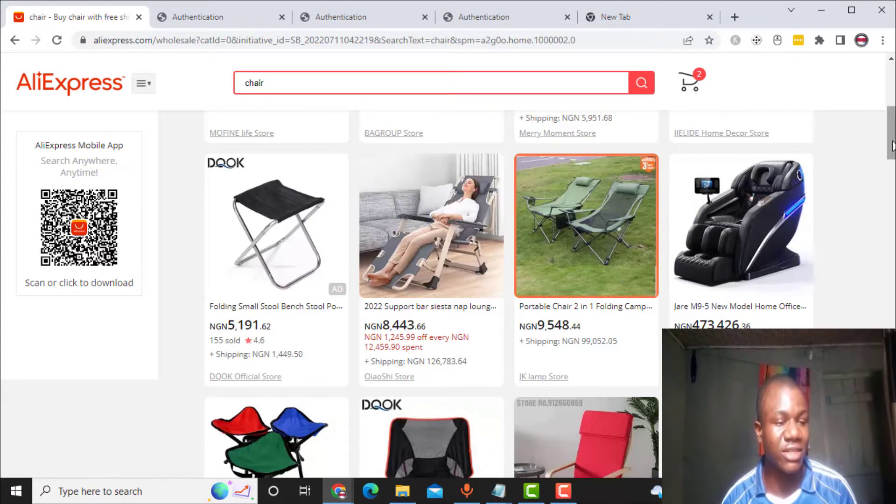
pyautogui.scroll(7, 892, 146)
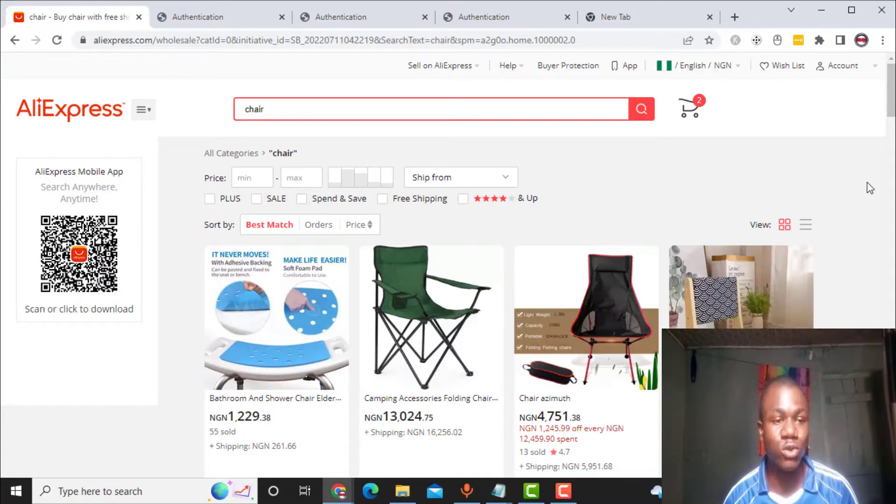
pyautogui.click(735, 18)
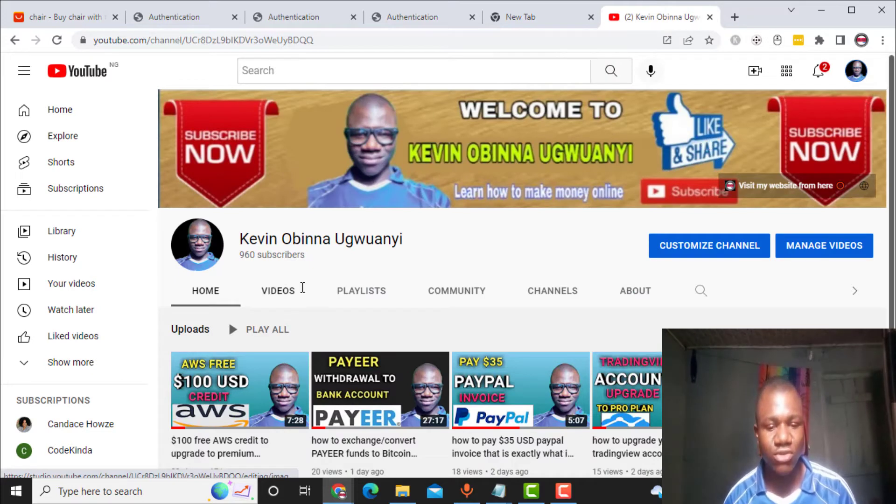
# Step: Load the YouTube channel home page showing 960 subscribers and its recent uploads
pyautogui.moveTo(314, 254); pyautogui.dragTo(236, 257)
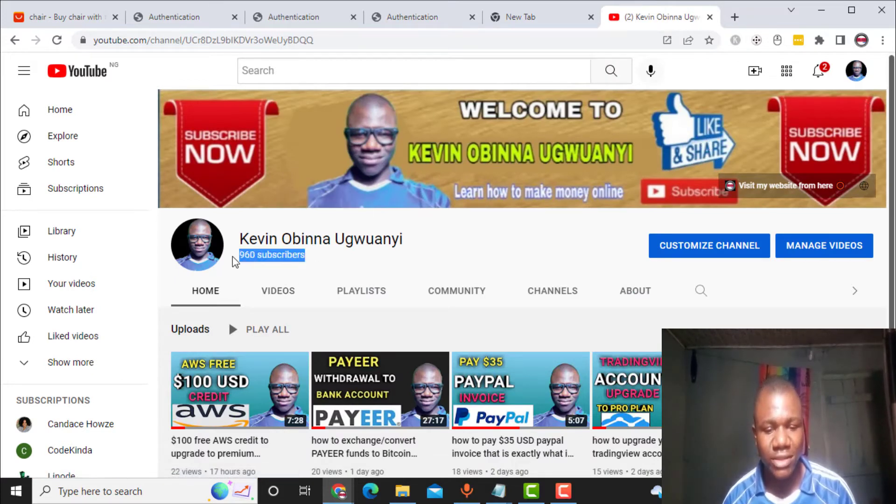
pyautogui.click(575, 260)
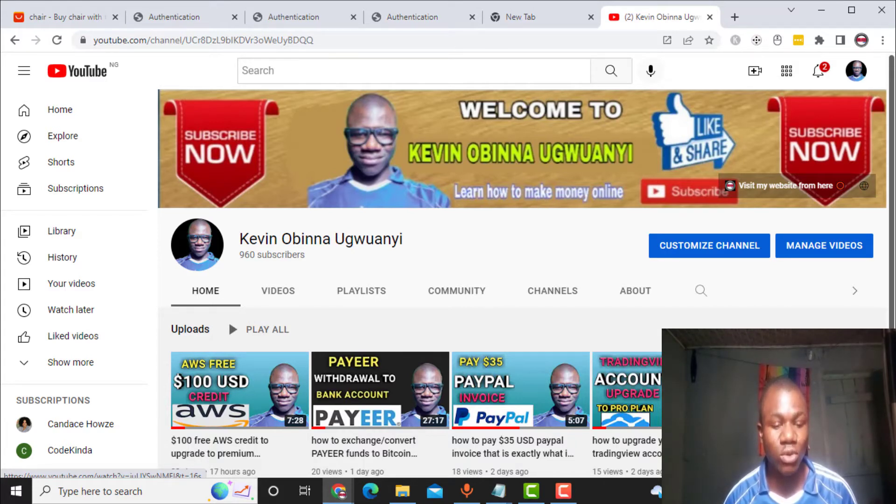
pyautogui.click(563, 491)
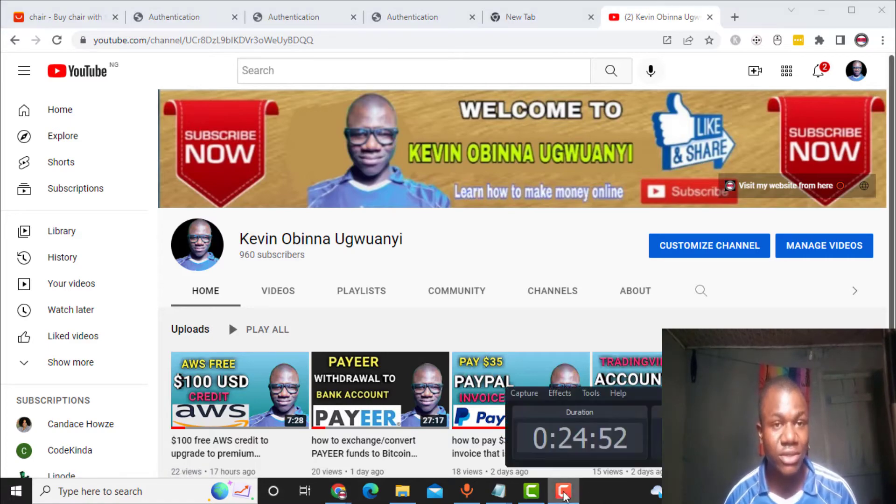